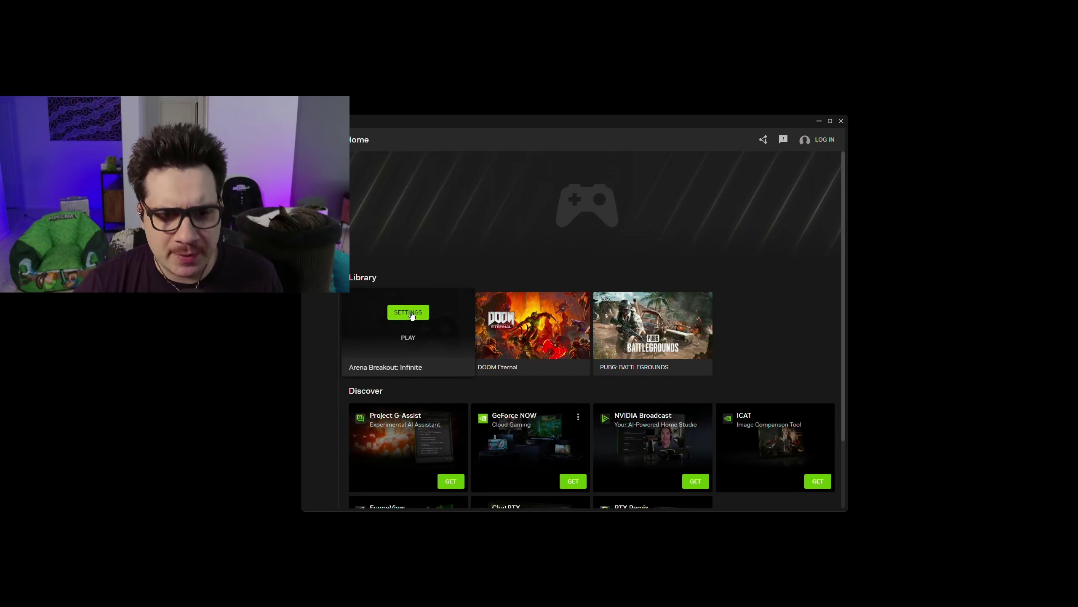
# Open Arena Breakout: Infinite's DLSS Model Presets override and review Super Resolution presets, keeping Latest.
pyautogui.click(409, 313)
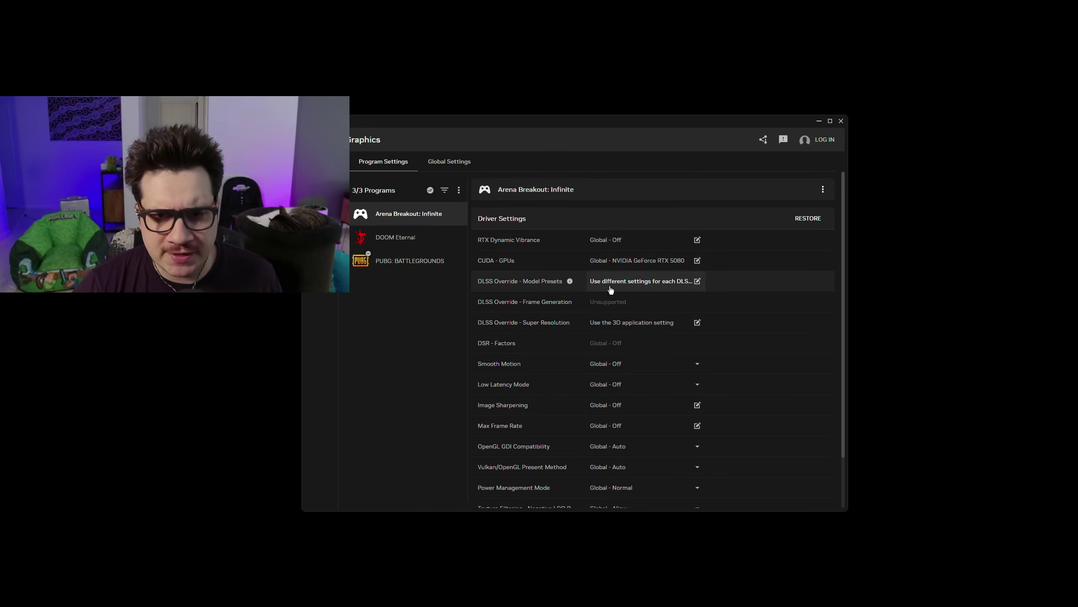
pyautogui.click(697, 282)
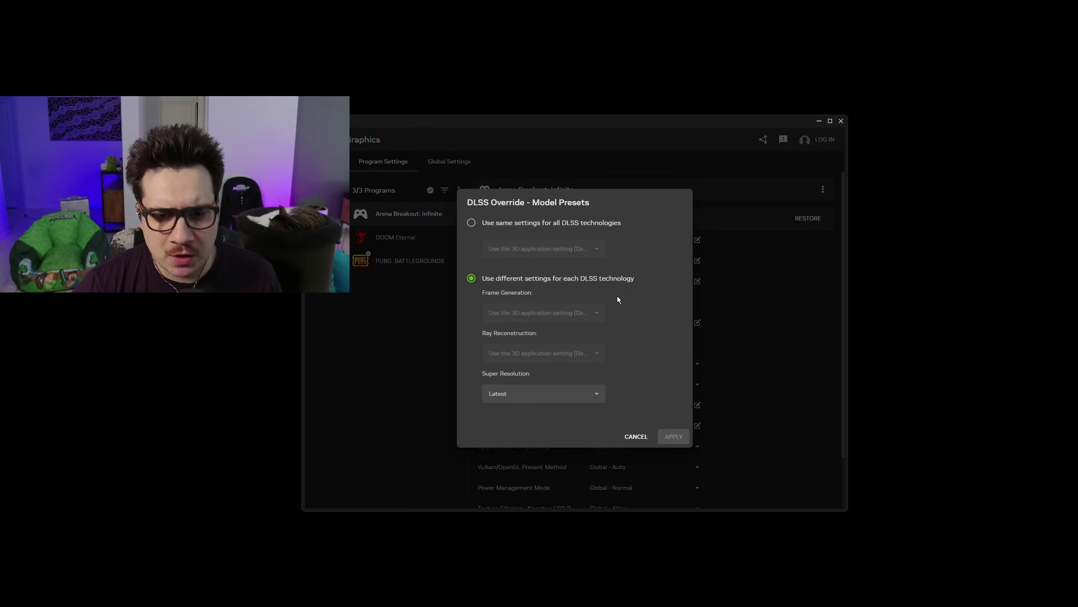
pyautogui.click(530, 402)
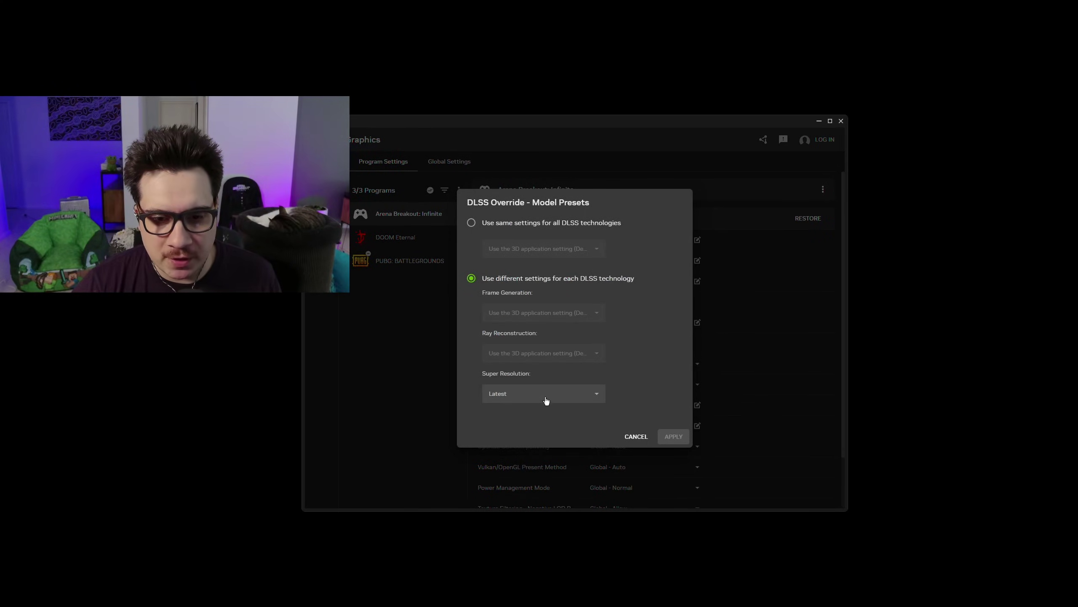
pyautogui.click(524, 396)
# Cancel the DLSS override and restore the game's driver settings to factory defaults.
pyautogui.click(590, 386)
pyautogui.click(635, 438)
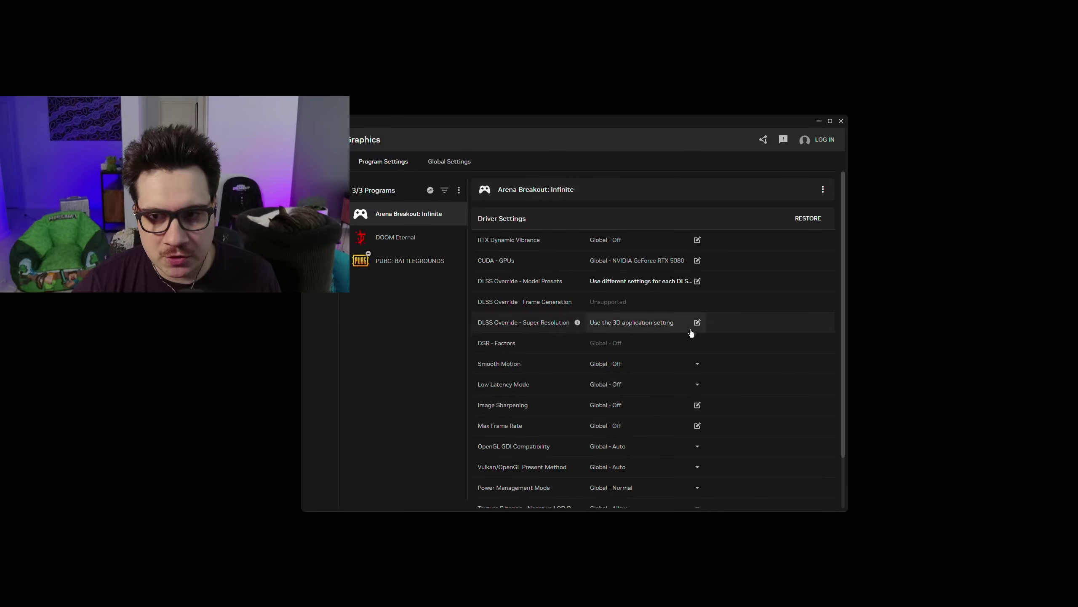
pyautogui.click(809, 219)
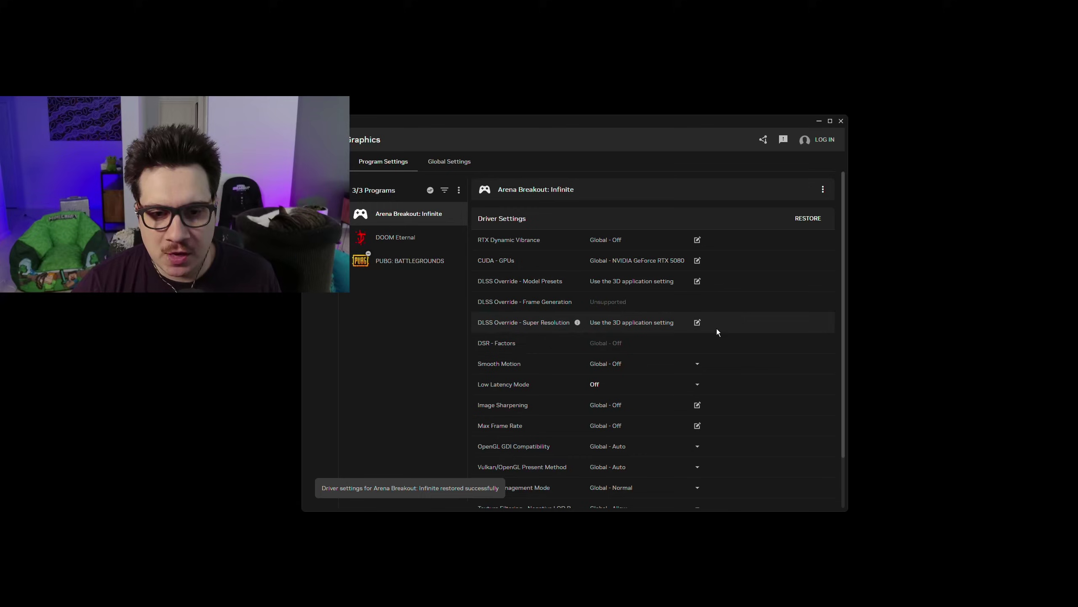
# Set Arena Breakout: Infinite's DLSS Super Resolution preset override to Latest and apply it.
pyautogui.click(697, 281)
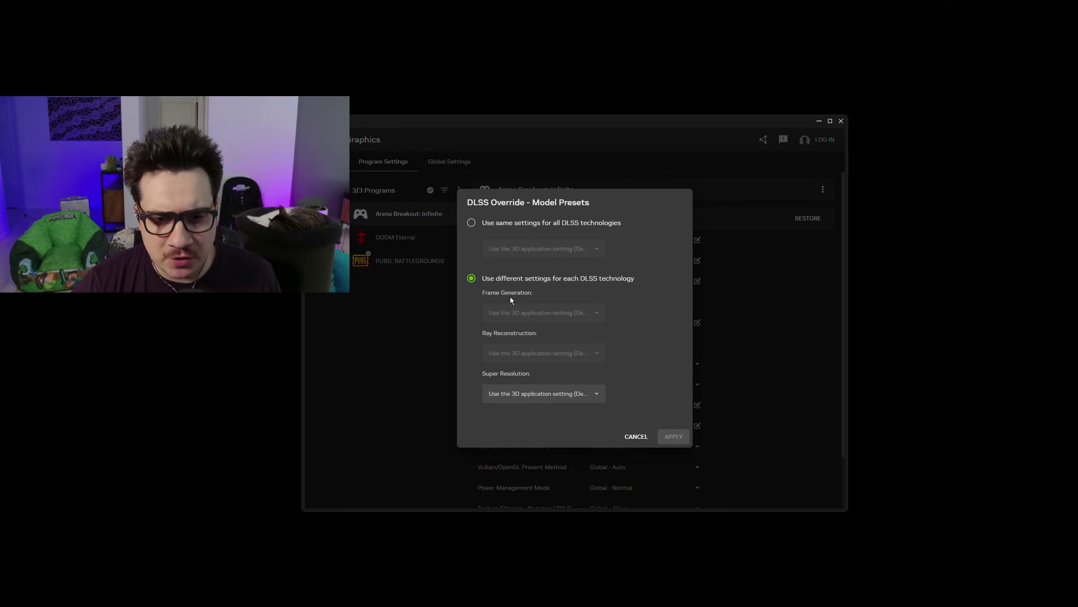
pyautogui.click(535, 397)
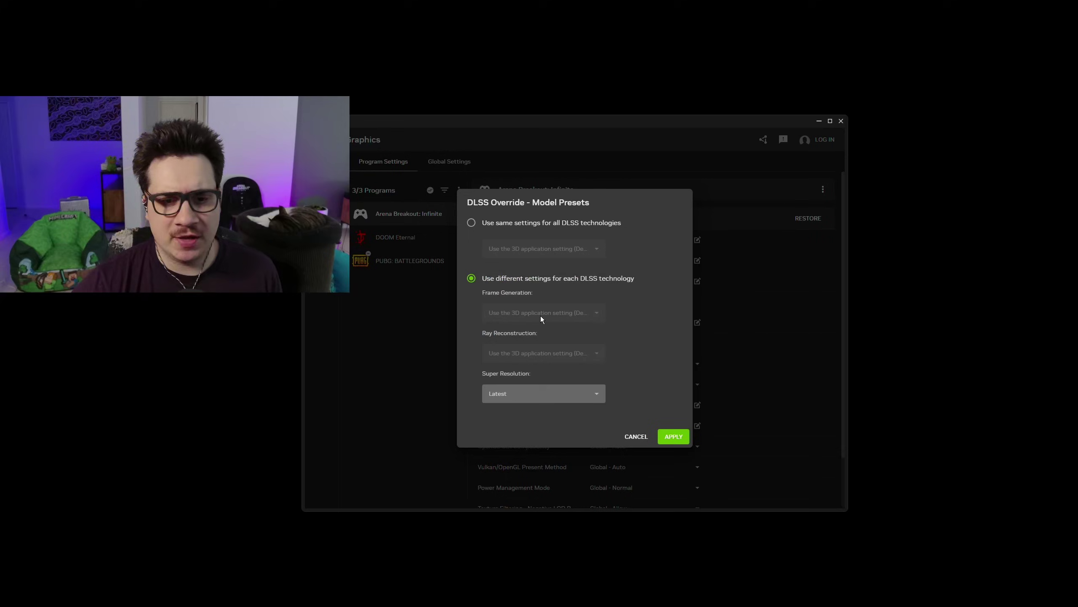
pyautogui.click(534, 390)
pyautogui.click(557, 402)
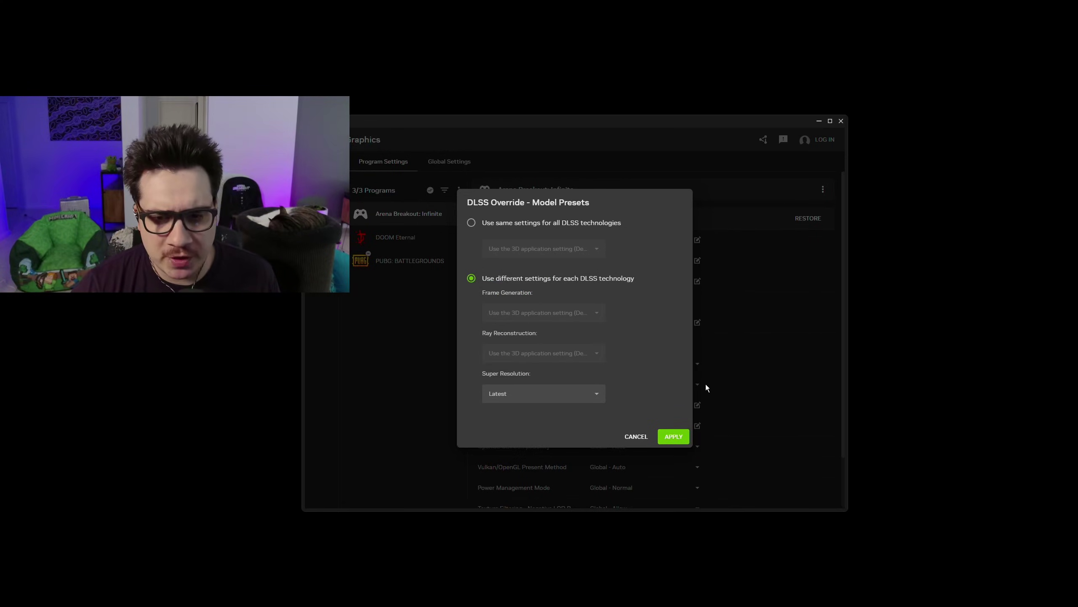
pyautogui.click(674, 436)
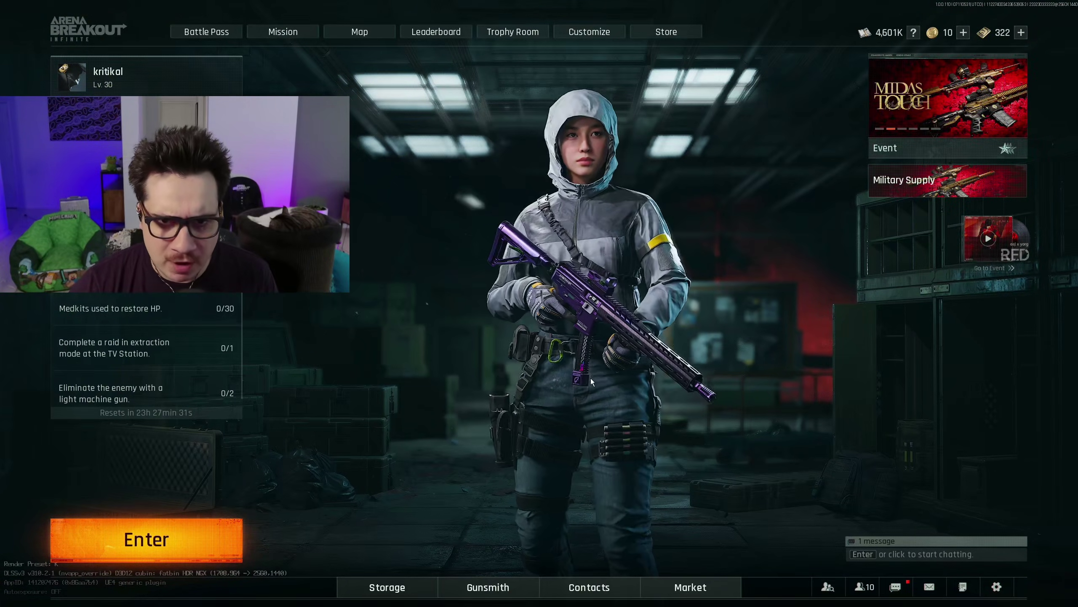
# Confirm Super Sampling Type is DLSS in the Image settings, then go back to the lobby.
pyautogui.click(997, 587)
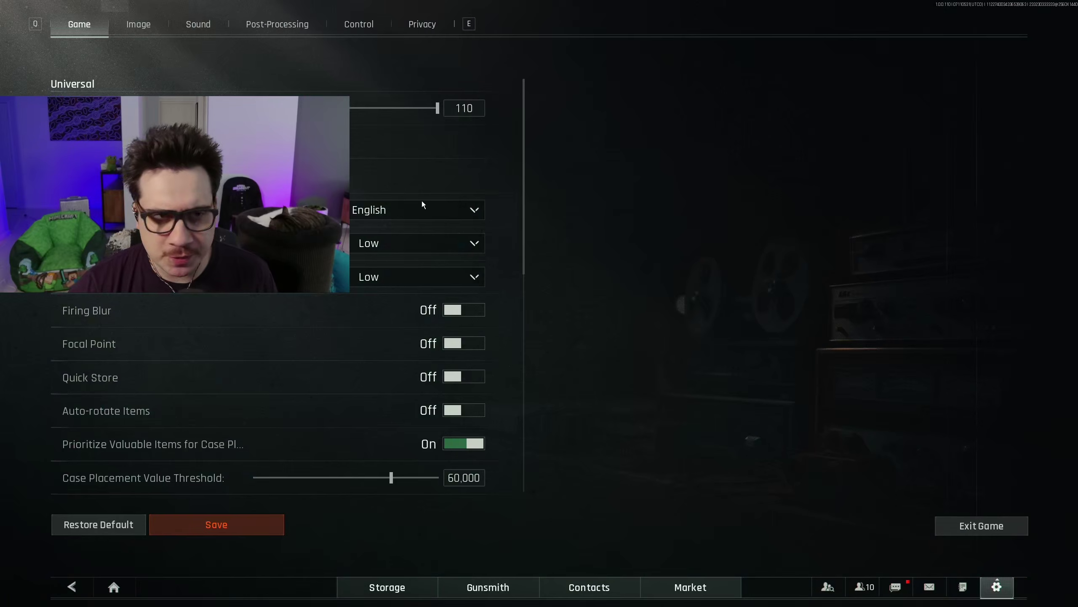
pyautogui.press('e')
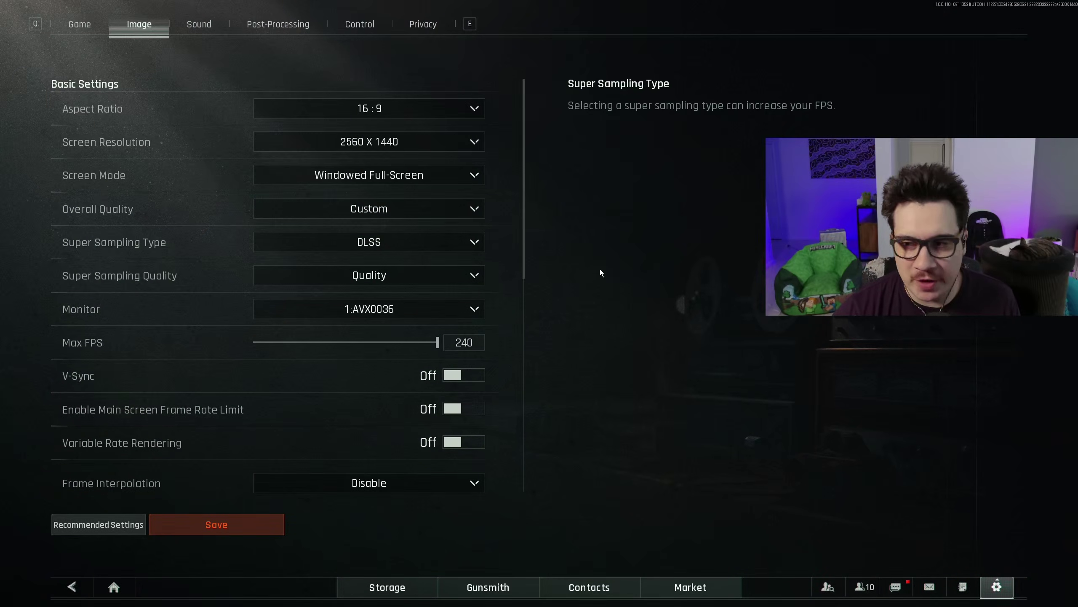
pyautogui.click(385, 248)
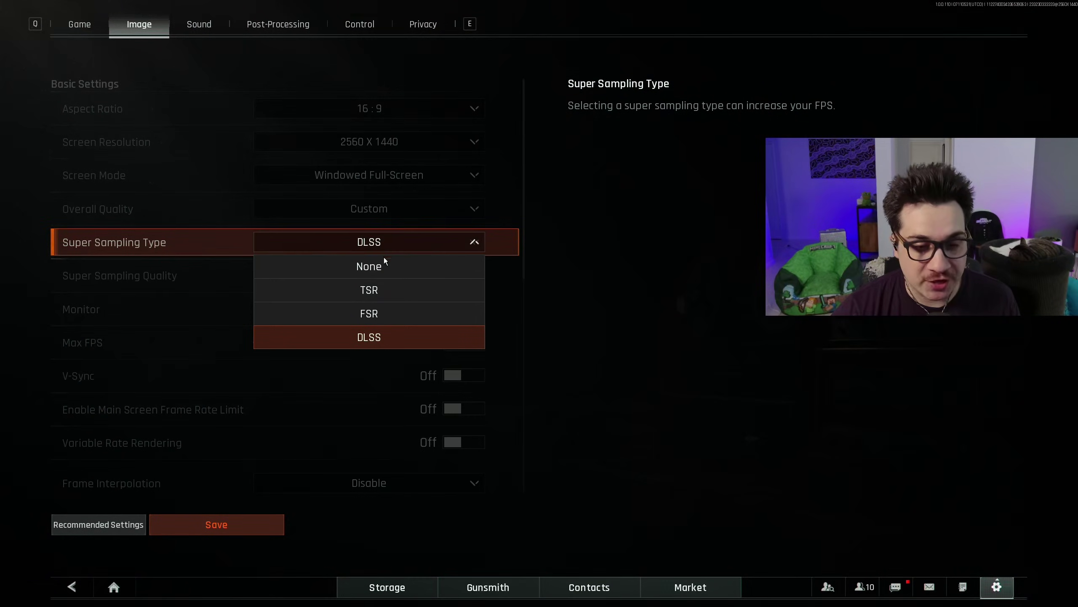
pyautogui.click(375, 337)
pyautogui.scroll(-5, 403, 293)
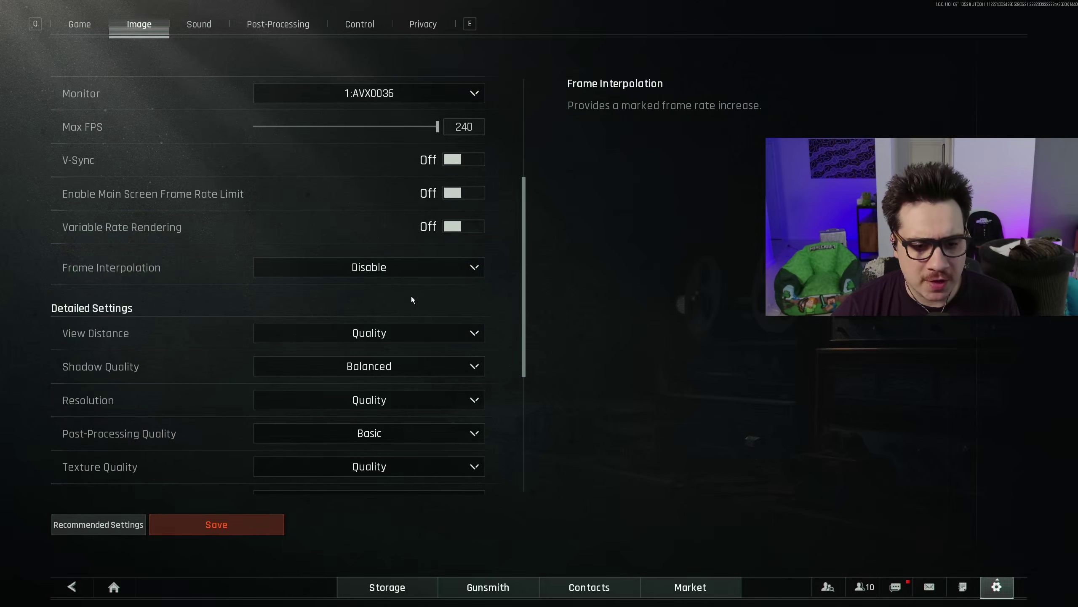
pyautogui.scroll(-3, 411, 300)
pyautogui.scroll(10, 472, 368)
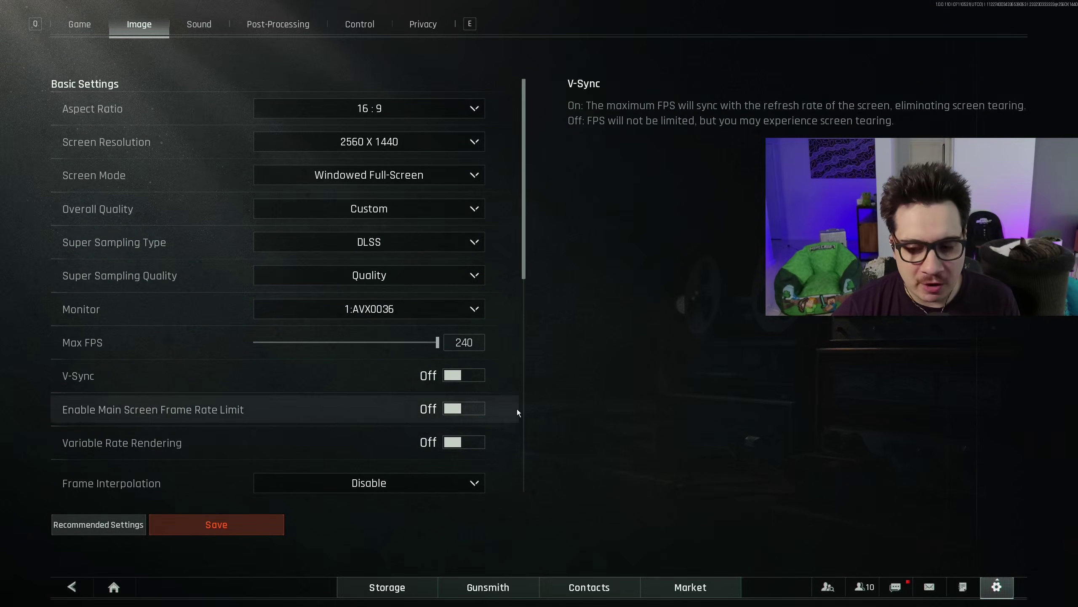
pyautogui.click(133, 596)
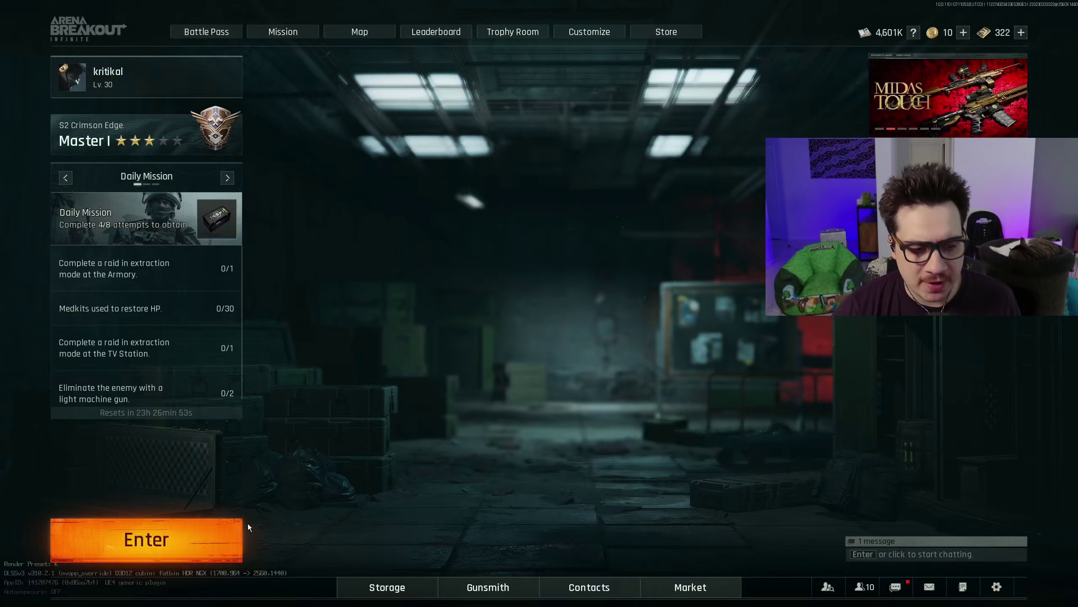
# Pick Shooting Range as the game mode and return to the lobby.
pyautogui.click(248, 524)
pyautogui.click(479, 390)
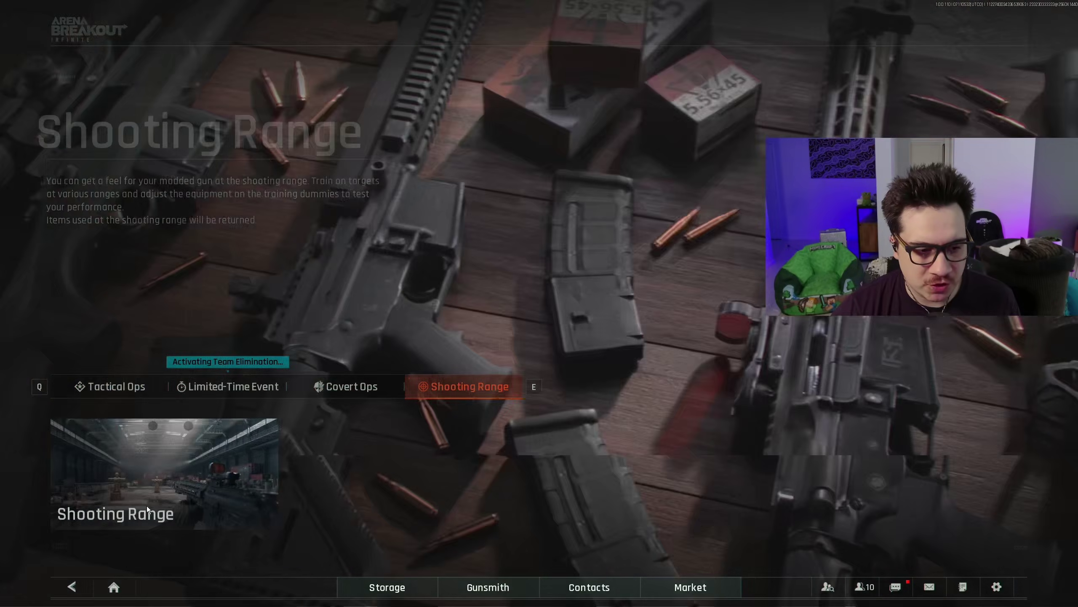
pyautogui.click(147, 505)
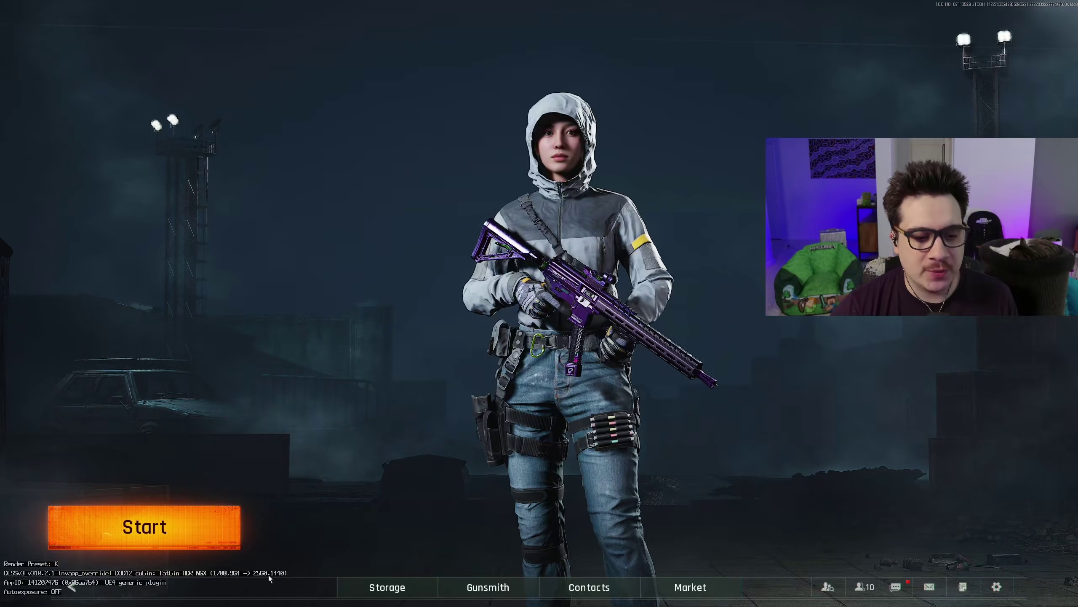
# Set Super Sampling Quality to Balanced and go back to the lobby.
pyautogui.click(996, 587)
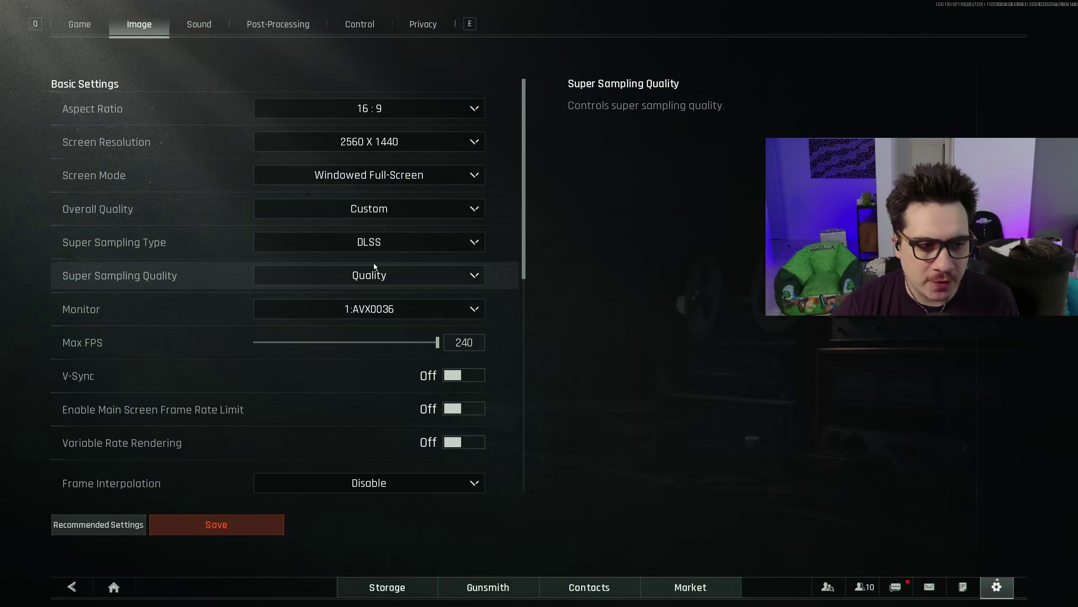
pyautogui.click(374, 266)
pyautogui.click(369, 315)
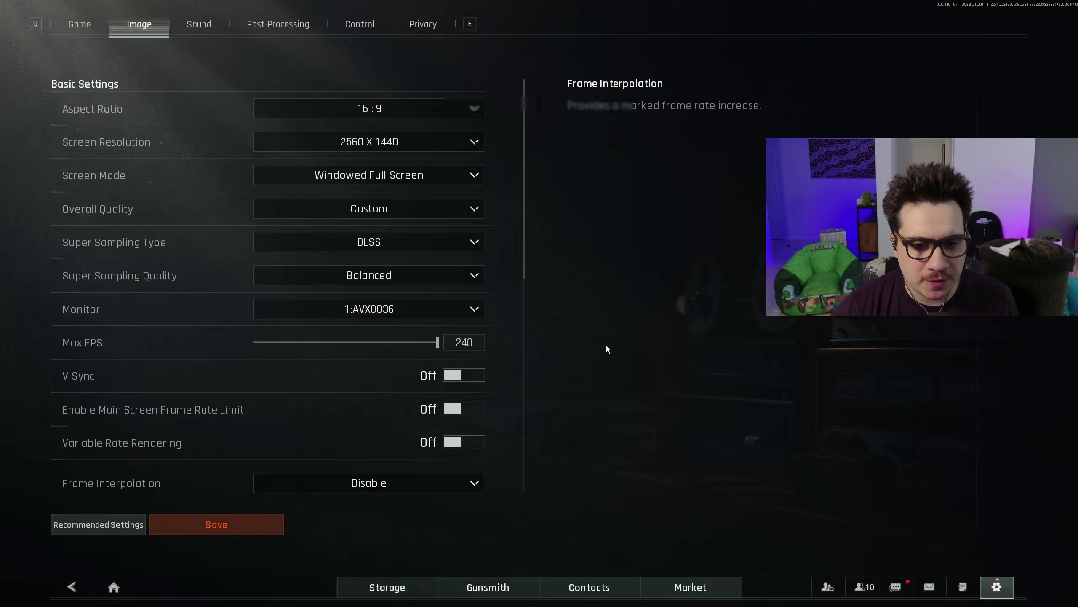
pyautogui.click(114, 587)
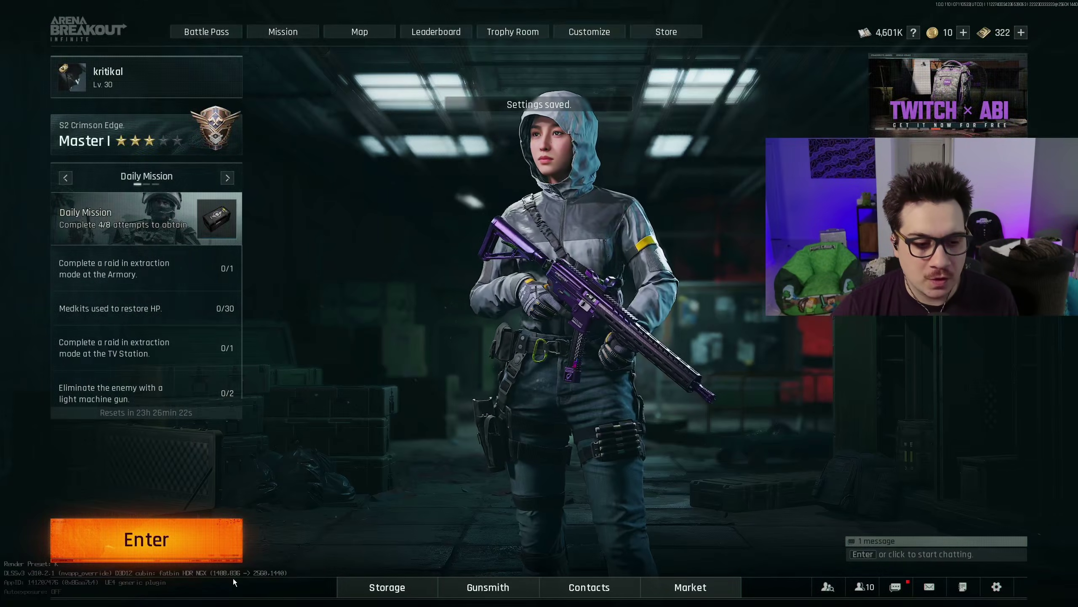
# Reselect the Shooting Range mode and return to the lobby.
pyautogui.press('space')
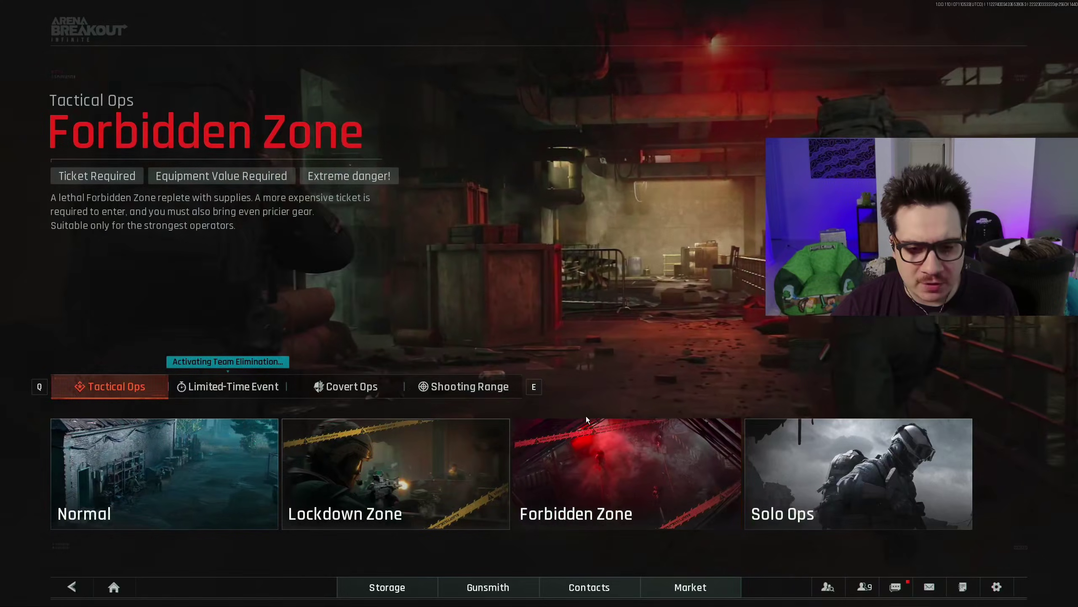
pyautogui.click(423, 387)
pyautogui.click(229, 387)
pyautogui.click(468, 387)
pyautogui.click(267, 493)
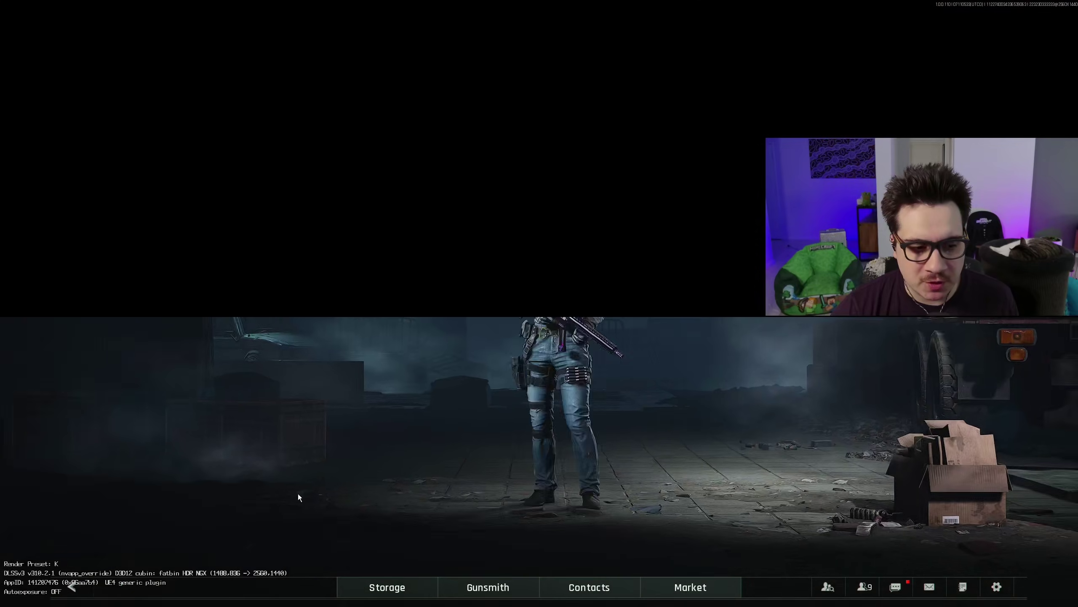
# Change Super Sampling Quality to Quality and save the settings.
pyautogui.click(996, 587)
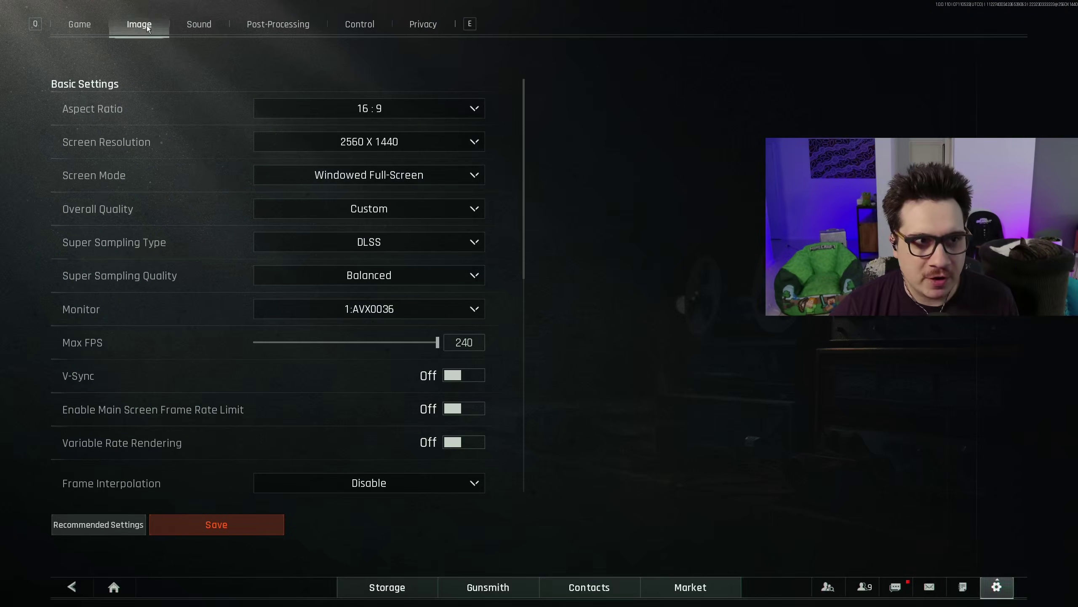
pyautogui.click(369, 275)
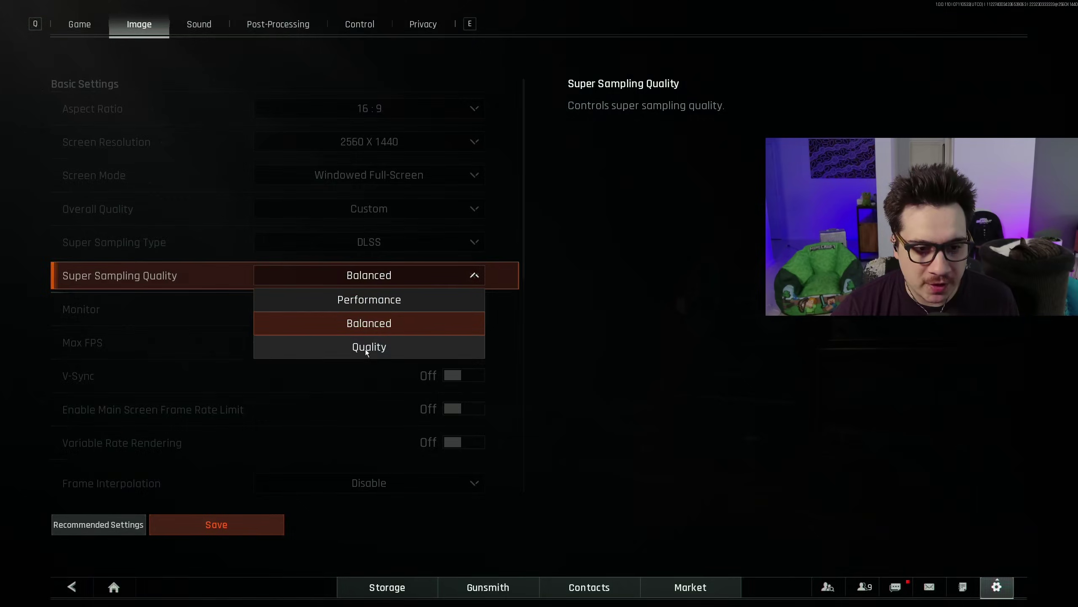
pyautogui.click(366, 348)
pyautogui.click(239, 533)
pyautogui.click(586, 340)
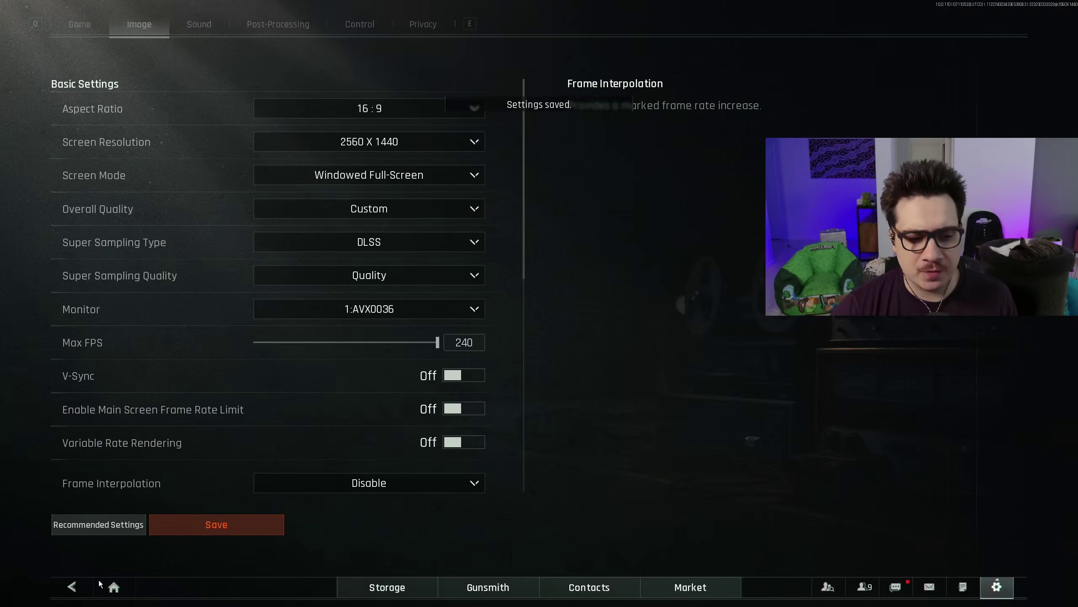
pyautogui.press('Escape')
# Set Super Sampling Quality to Performance and leave for the home lobby.
pyautogui.click(996, 587)
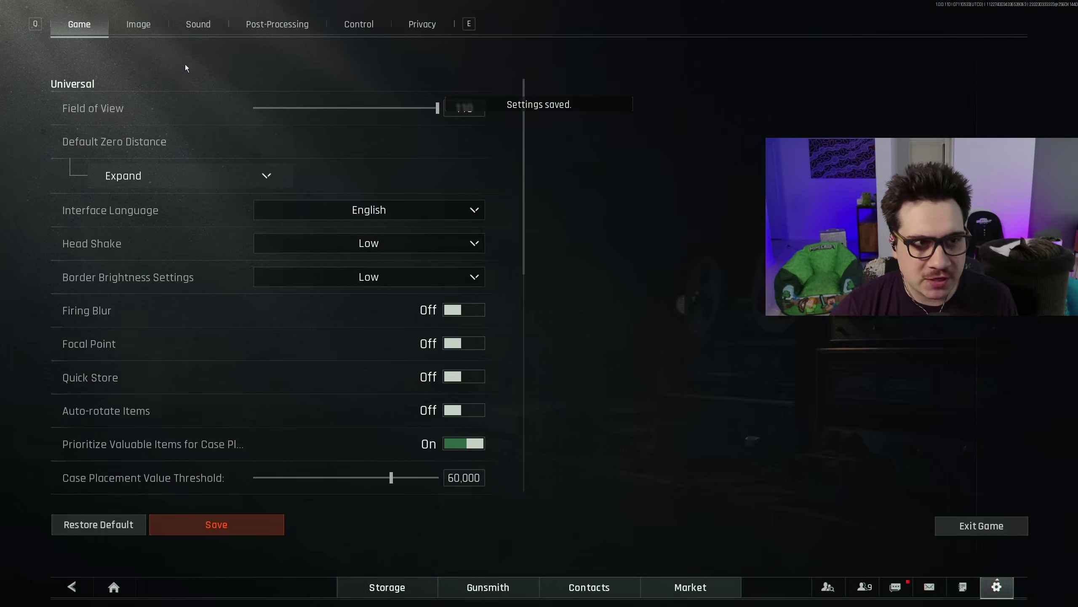
pyautogui.press('e')
pyautogui.click(399, 276)
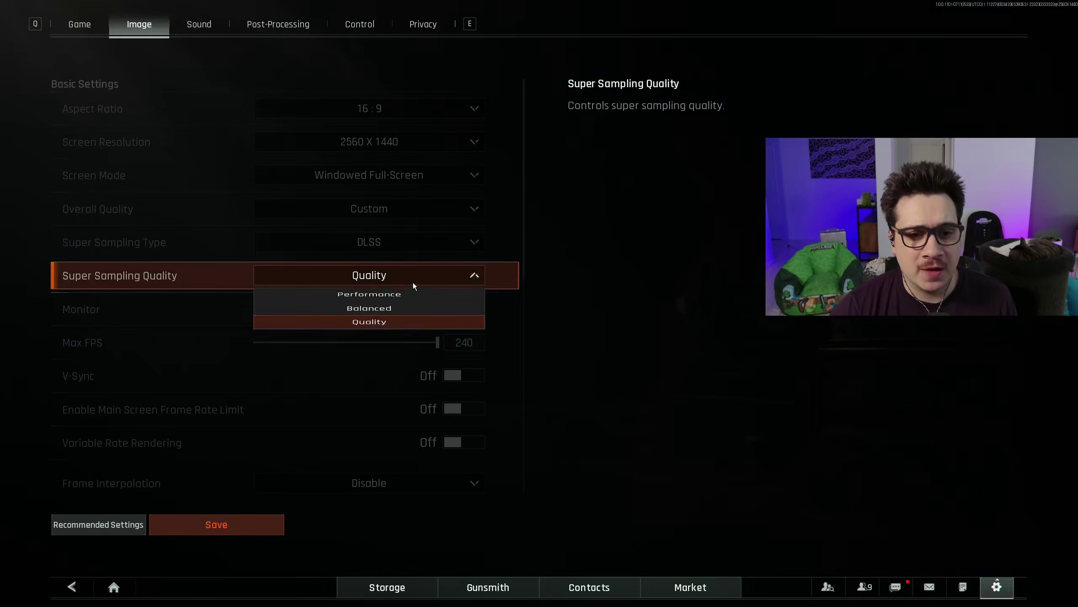
pyautogui.click(411, 293)
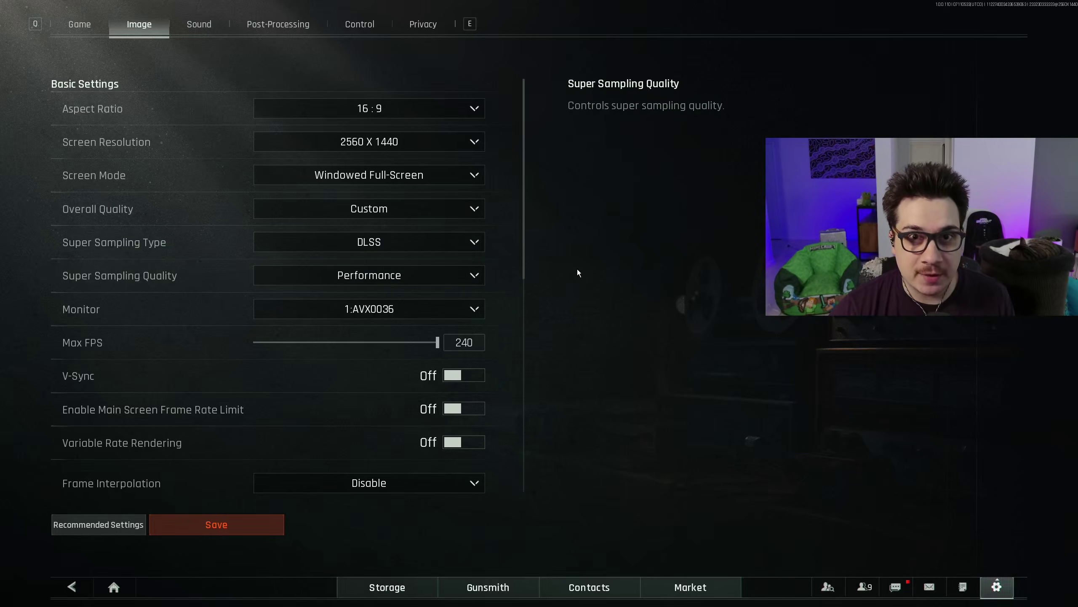
pyautogui.click(113, 586)
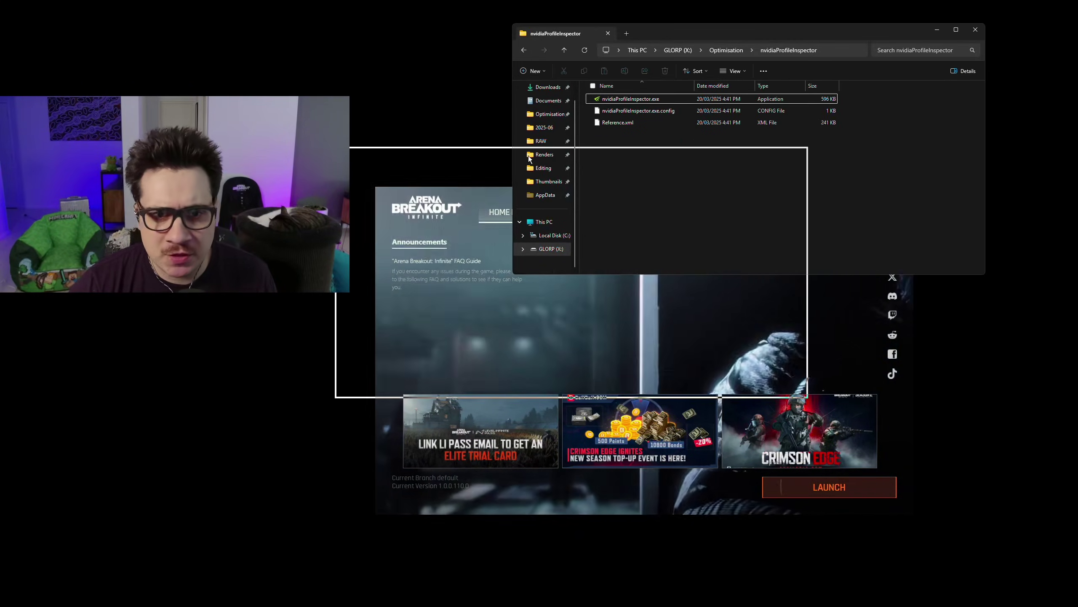
# Launch nvidiaProfileInspector.exe from the nvidiaProfileInspector folder.
pyautogui.moveTo(530, 159); pyautogui.dragTo(542, 180)
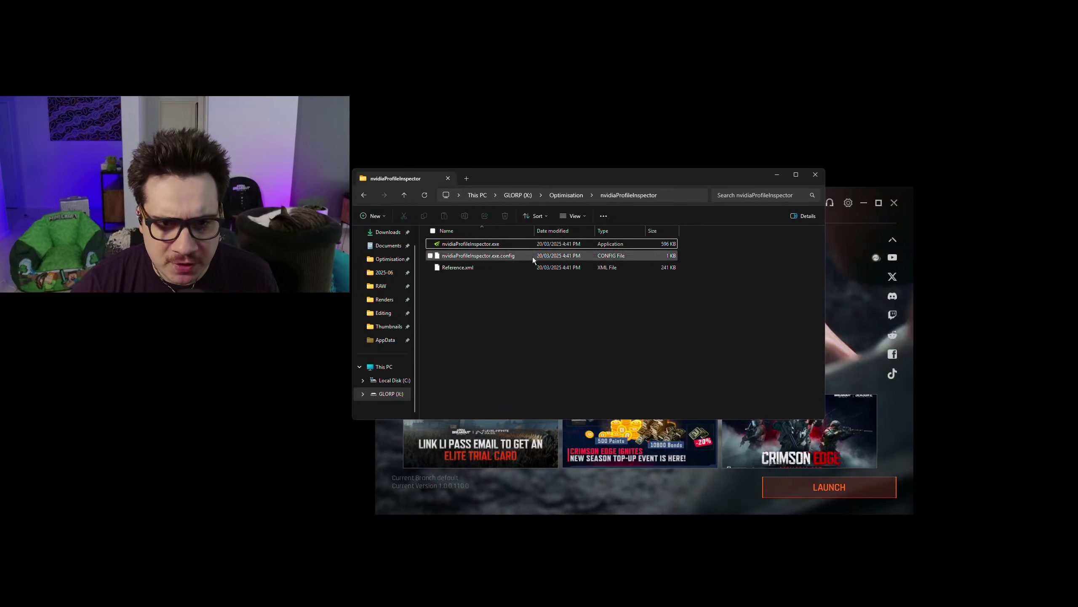
pyautogui.doubleClick(494, 246)
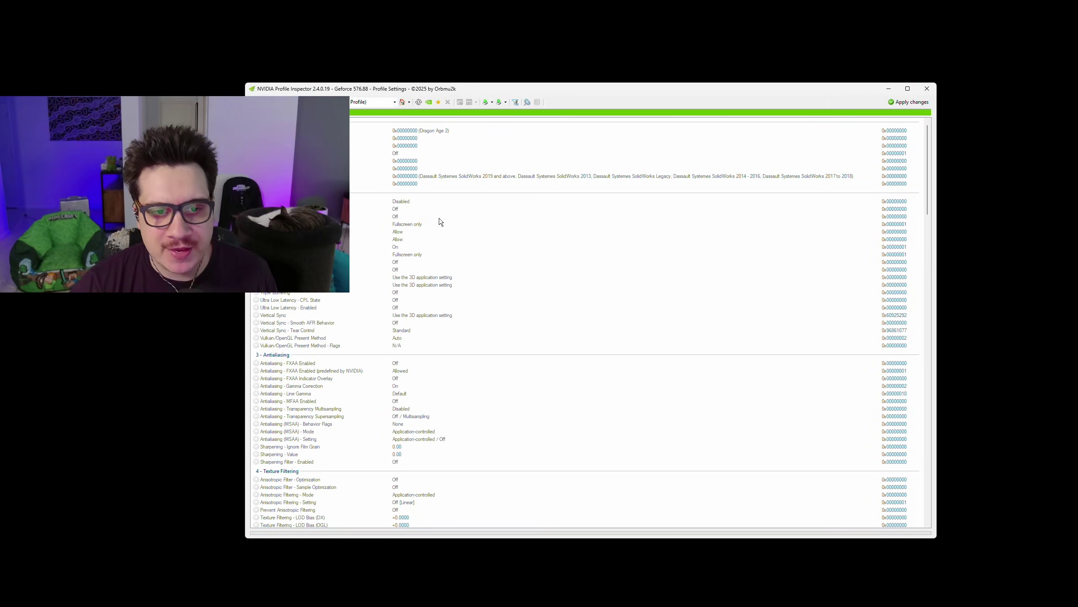
# Load the Arena Breakout: Infinite profile and scroll down to its DLSS override settings.
pyautogui.scroll(-5, 439, 218)
pyautogui.scroll(5, 471, 283)
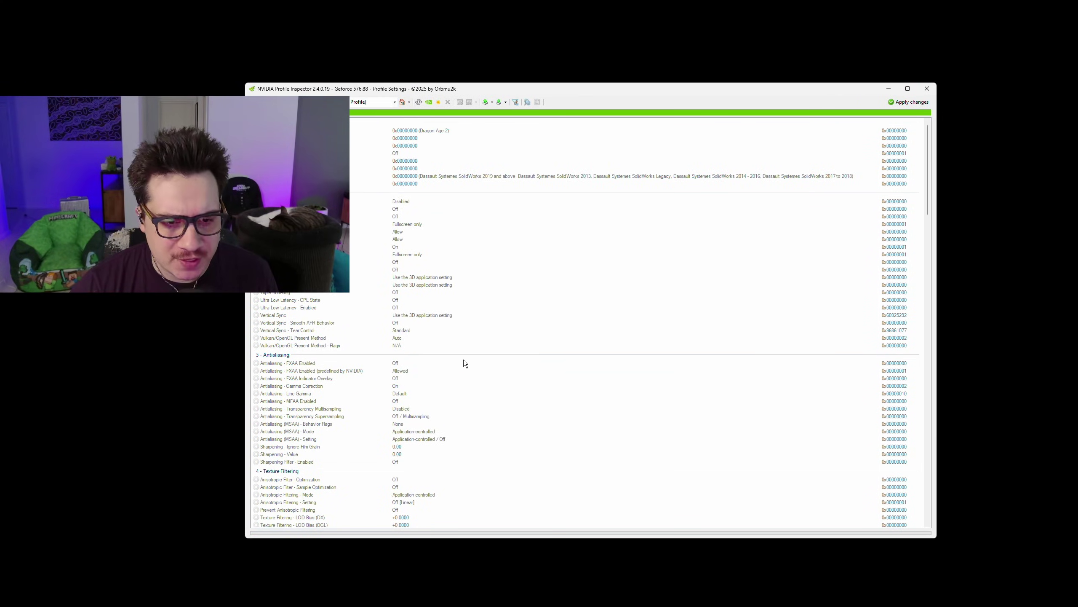
pyautogui.click(386, 102)
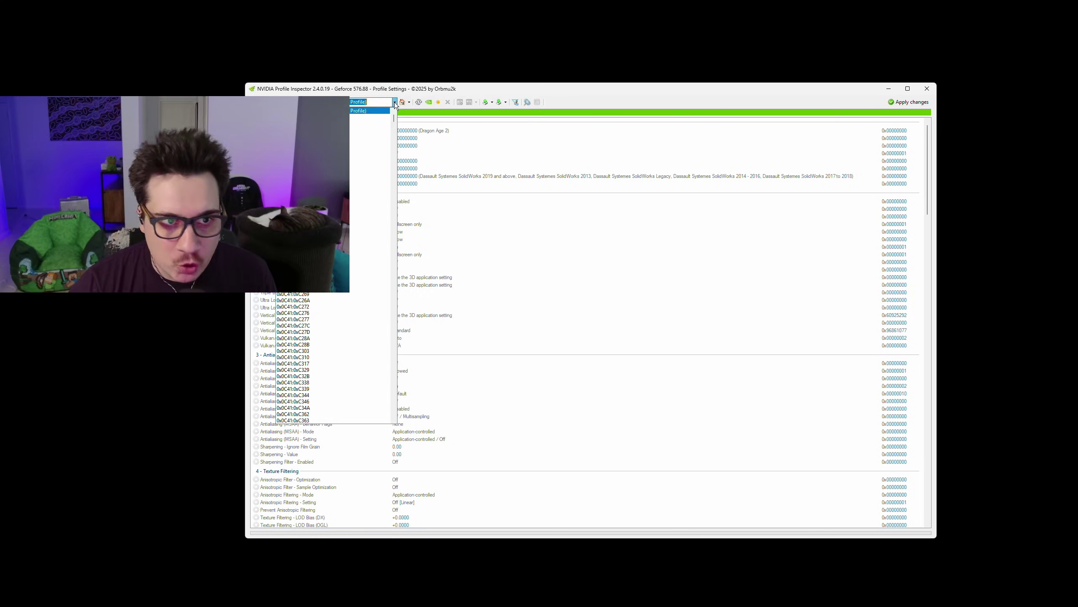
pyautogui.click(380, 102)
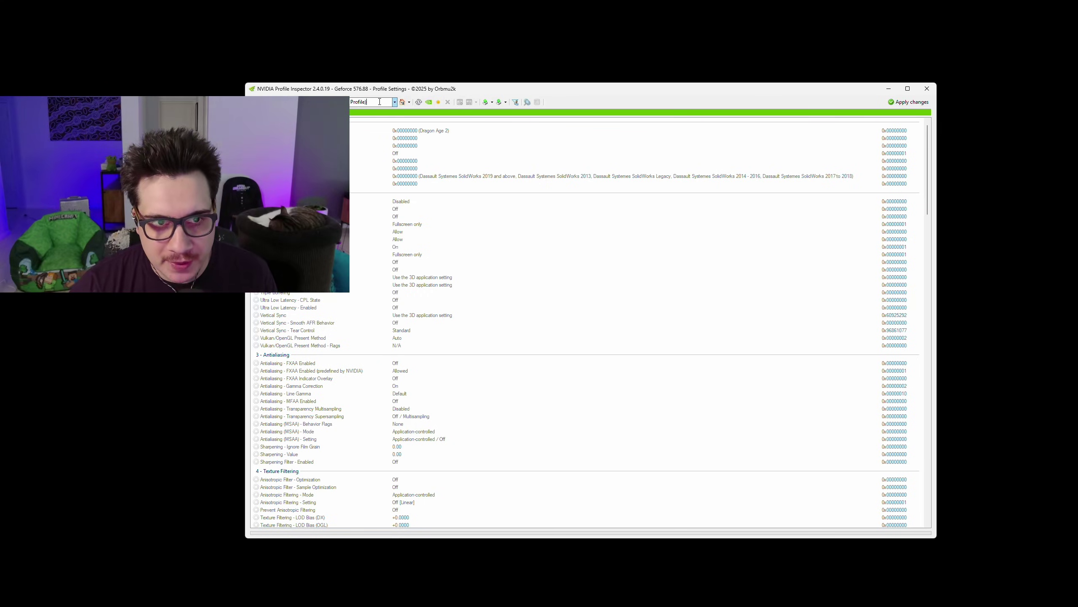
pyautogui.press('BackSpace')
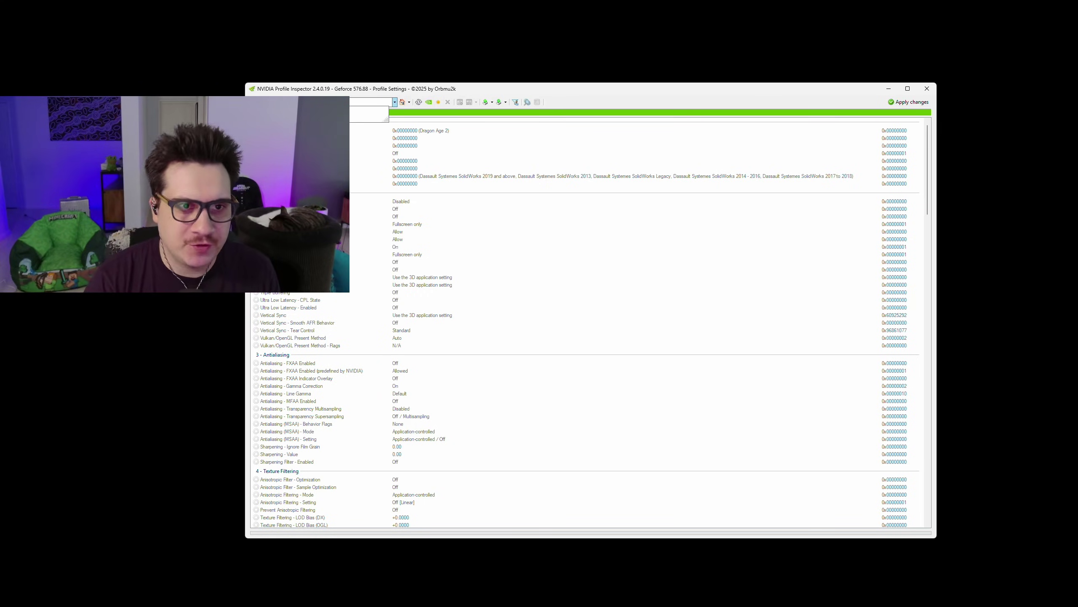
pyautogui.click(351, 113)
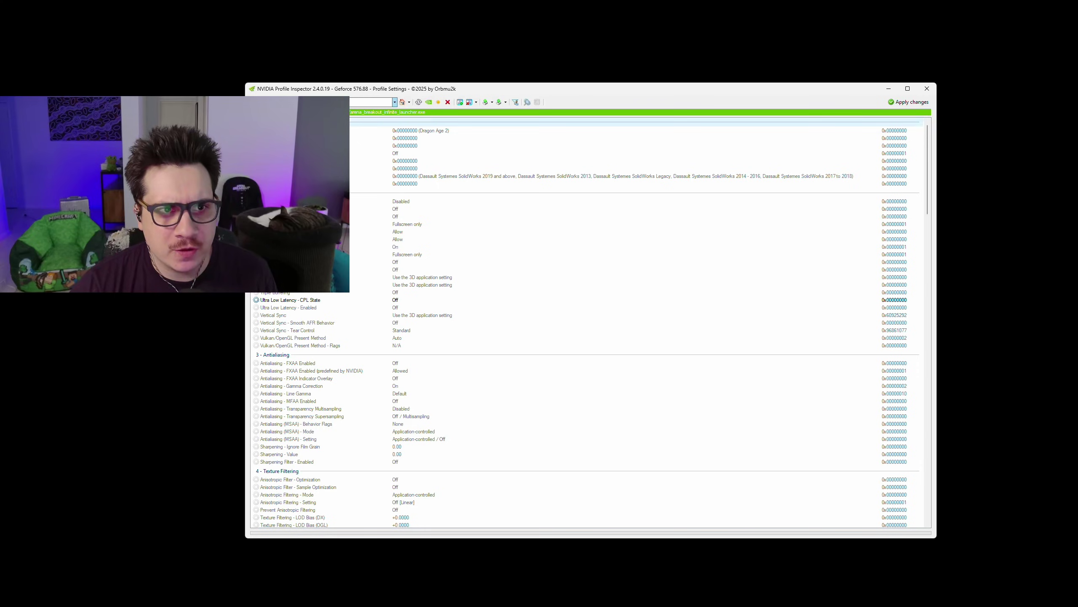
pyautogui.scroll(-12, 440, 194)
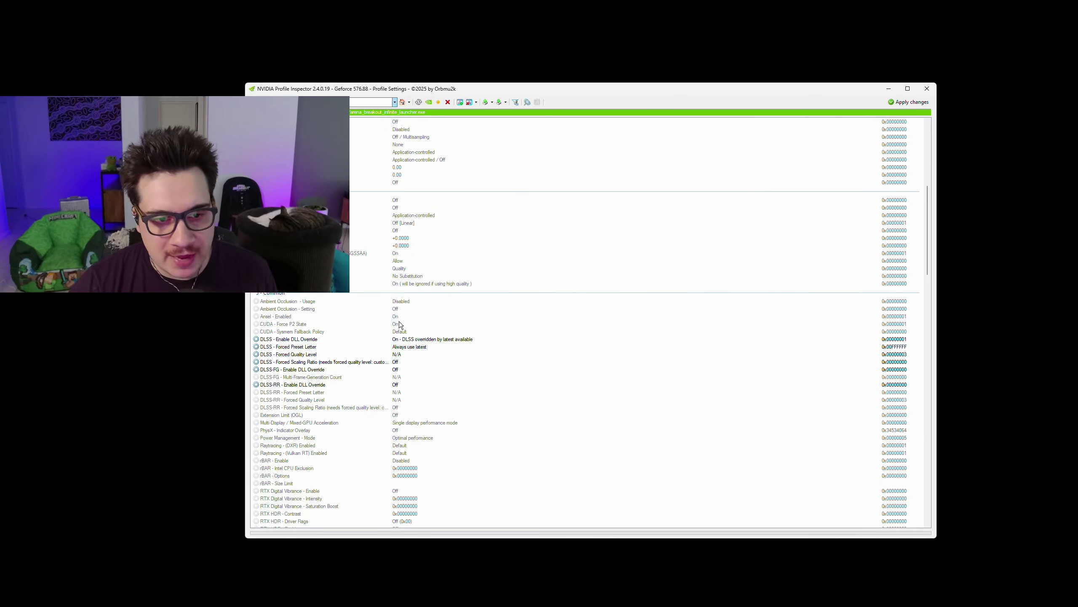
# Move Profile Inspector to the right and restore the game profile to driver defaults.
pyautogui.moveTo(461, 89); pyautogui.dragTo(575, 98)
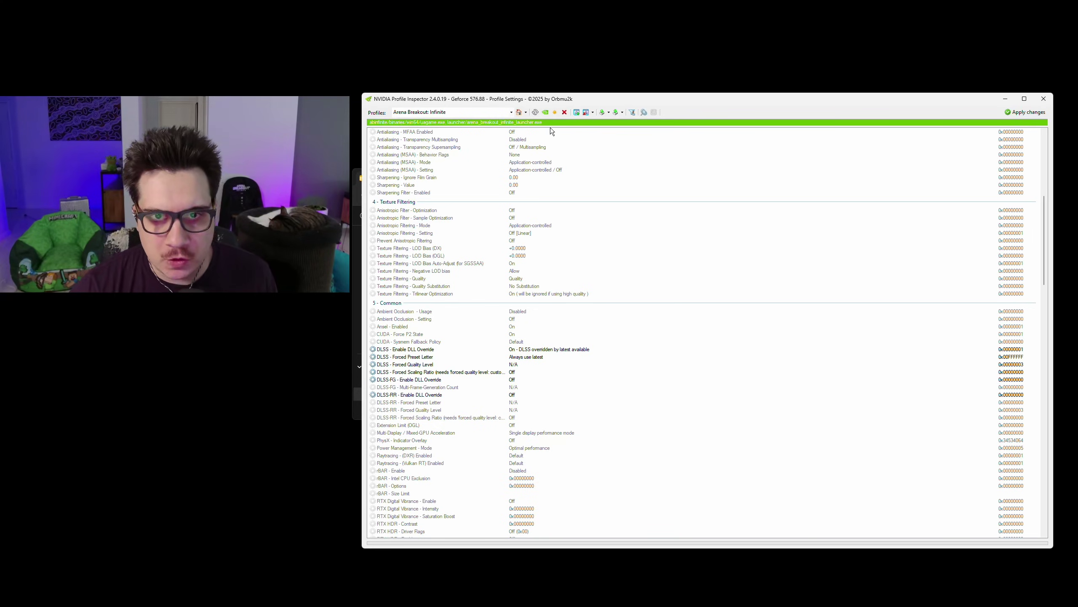
pyautogui.click(545, 113)
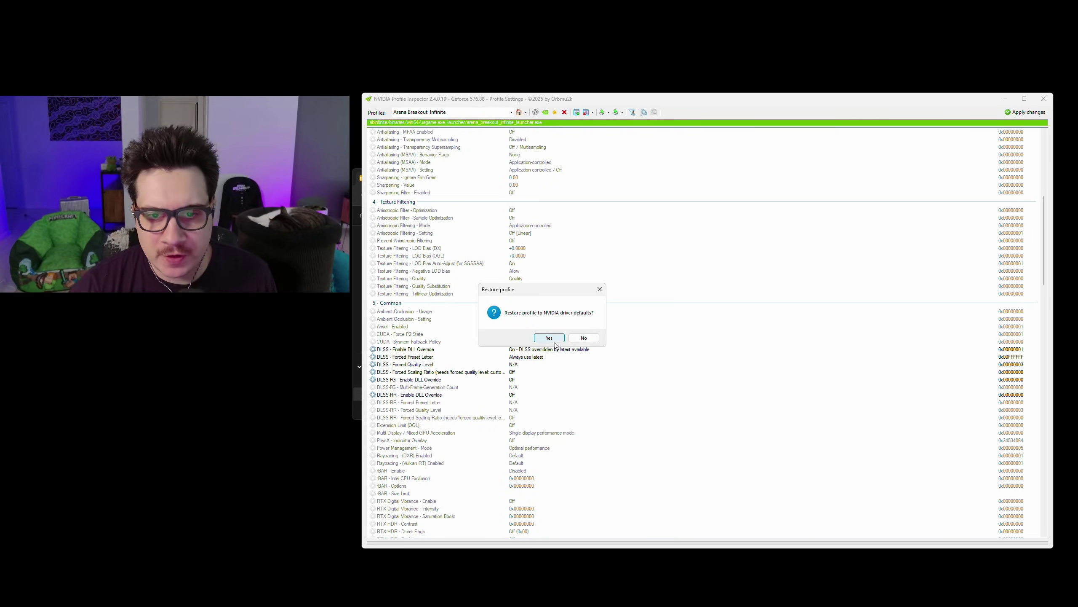
# Confirm the profile restore and switch to _GLOBAL_DRIVER_PROFILE (Base Profile).
pyautogui.click(549, 342)
pyautogui.scroll(-4, 608, 444)
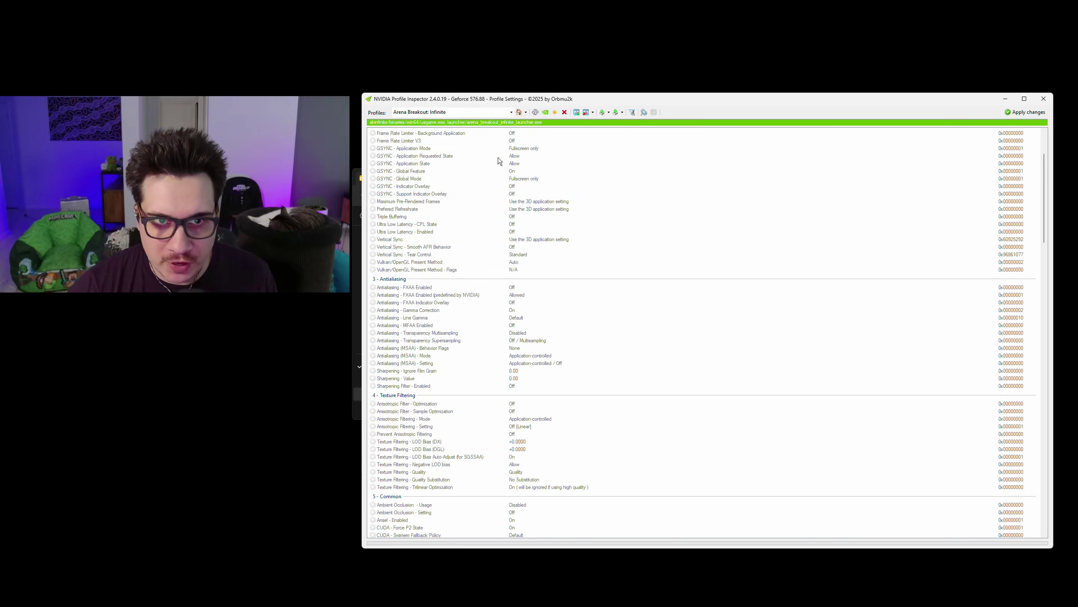
pyautogui.click(519, 113)
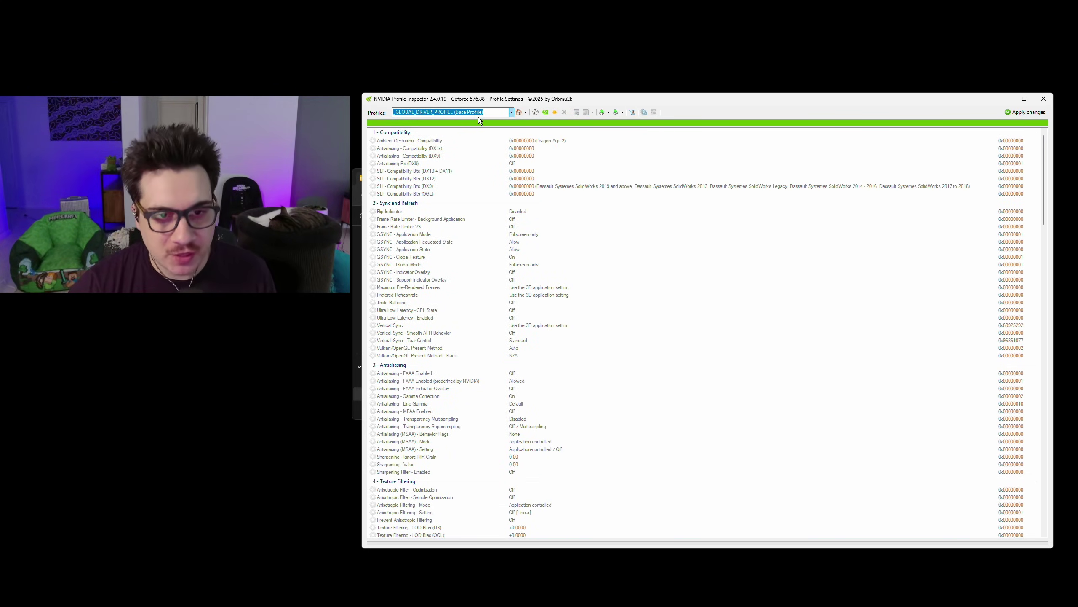
# Reset the global profile's DLSS DLL Override and Forced Preset Letter rows to defaults.
pyautogui.moveTo(490, 99); pyautogui.dragTo(497, 100)
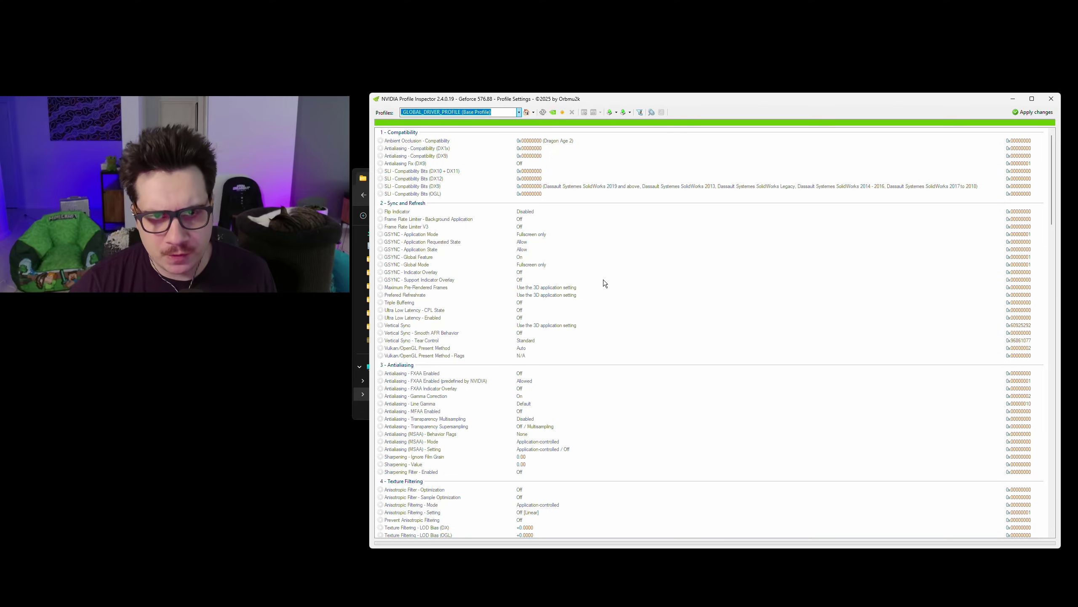
pyautogui.scroll(-10, 603, 282)
pyautogui.click(552, 369)
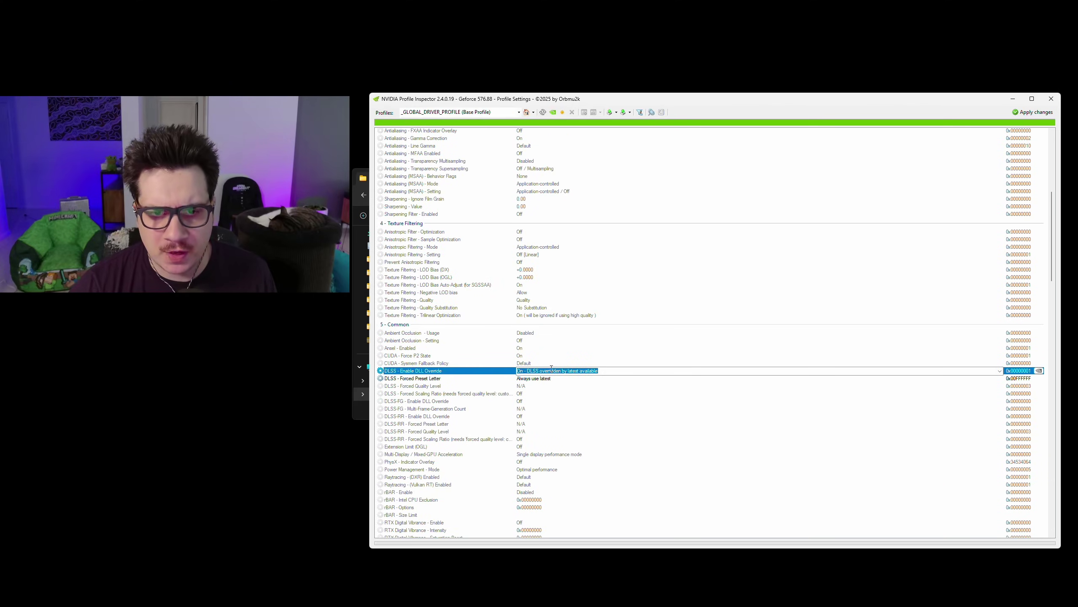
pyautogui.click(1040, 370)
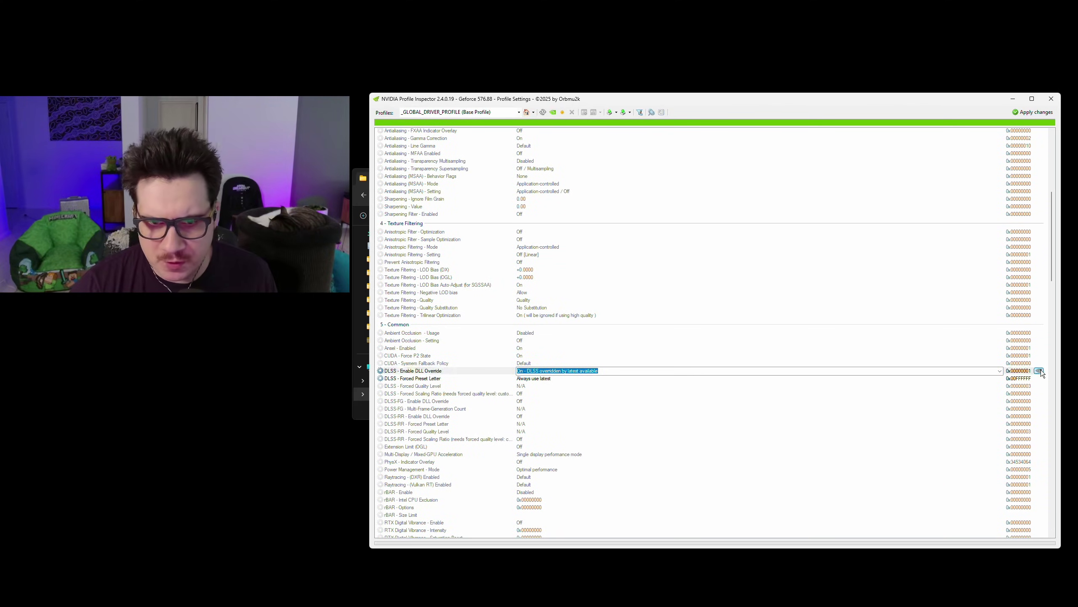
pyautogui.click(1041, 476)
pyautogui.click(1041, 477)
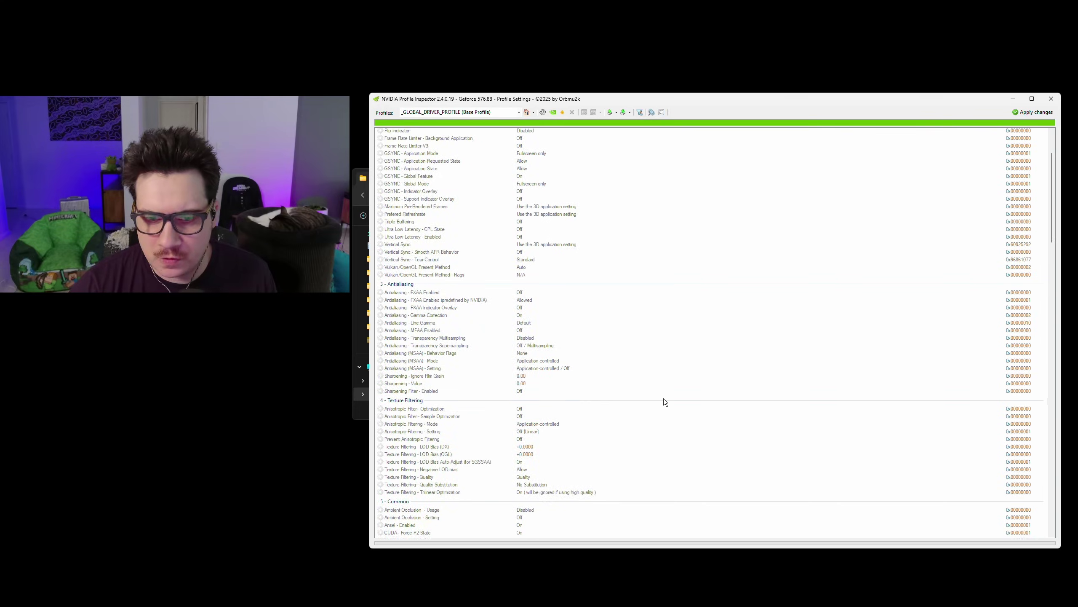
pyautogui.moveTo(488, 100); pyautogui.dragTo(474, 99)
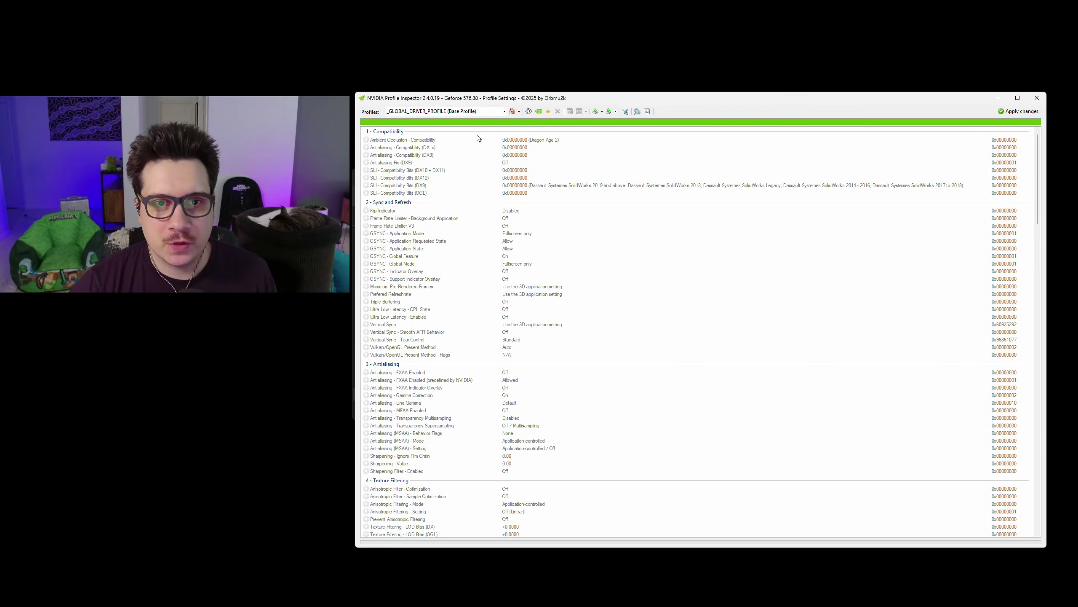
# Set DLSS - Forced Preset Letter to Always use latest in the global profile.
pyautogui.scroll(-16, 517, 228)
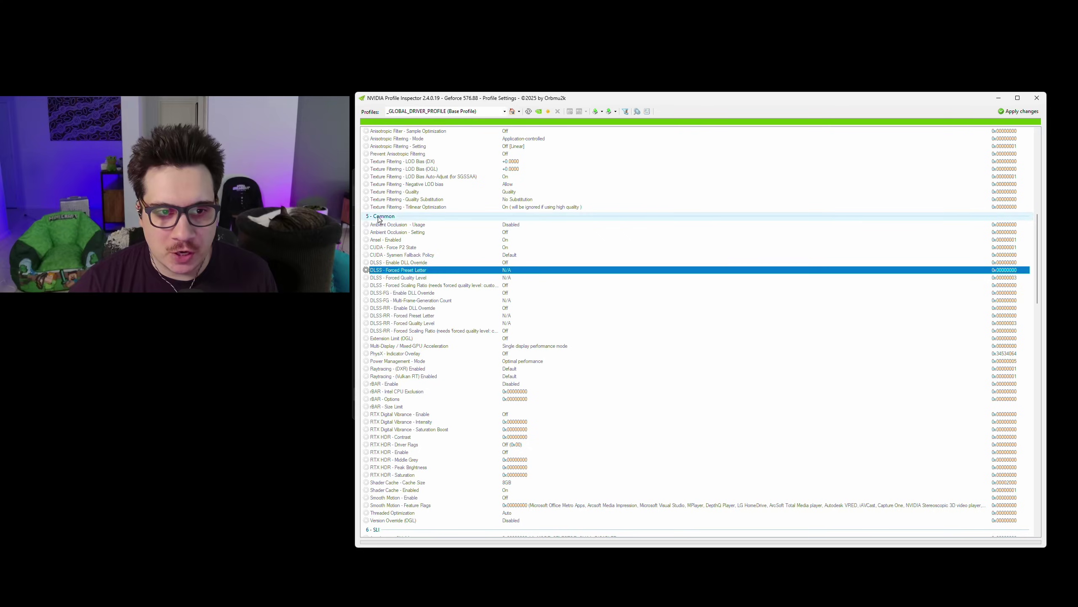
pyautogui.click(502, 271)
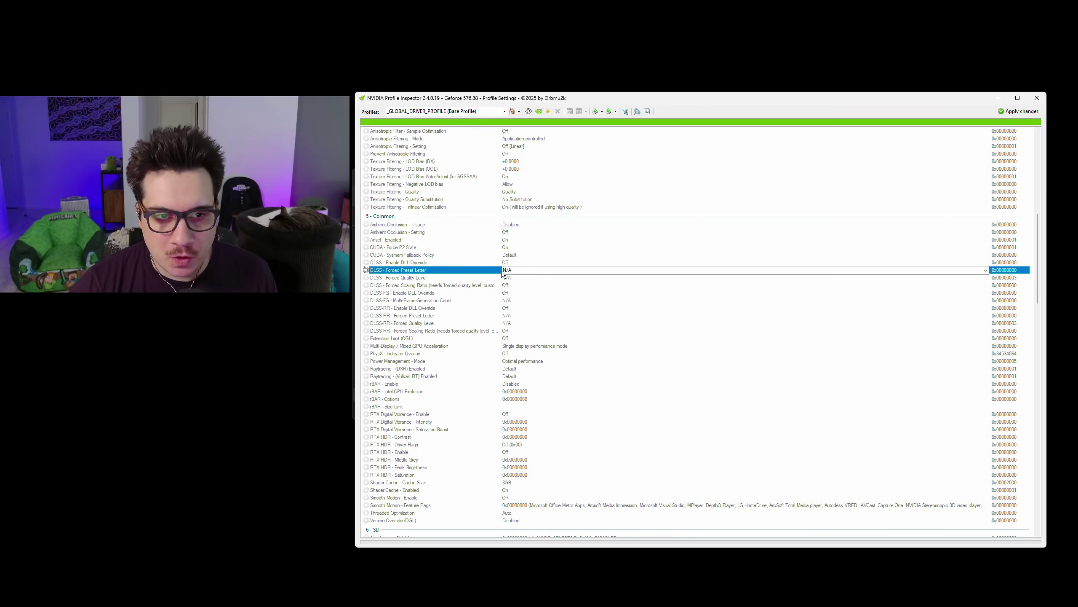
pyautogui.click(984, 270)
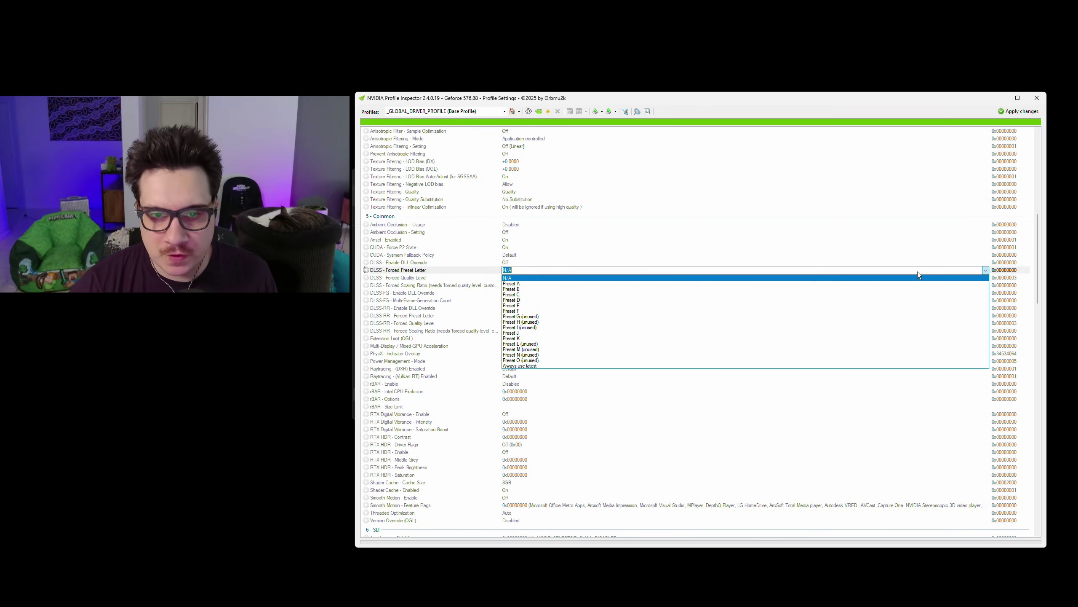
pyautogui.click(518, 367)
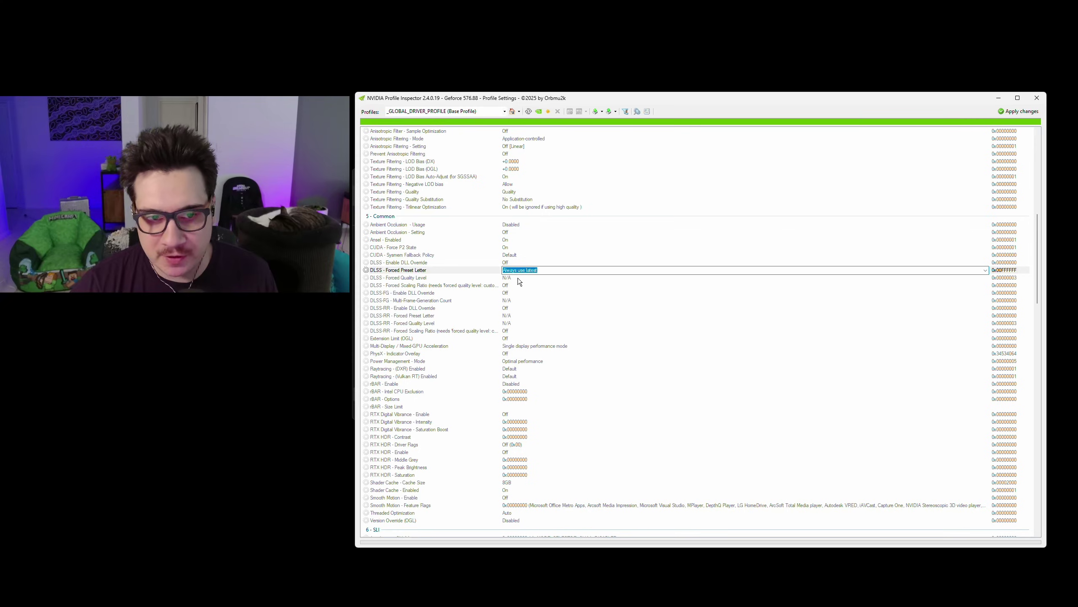
# Turn DLSS - Enable DLL Override On with the latest DLSS, and apply changes.
pyautogui.click(901, 262)
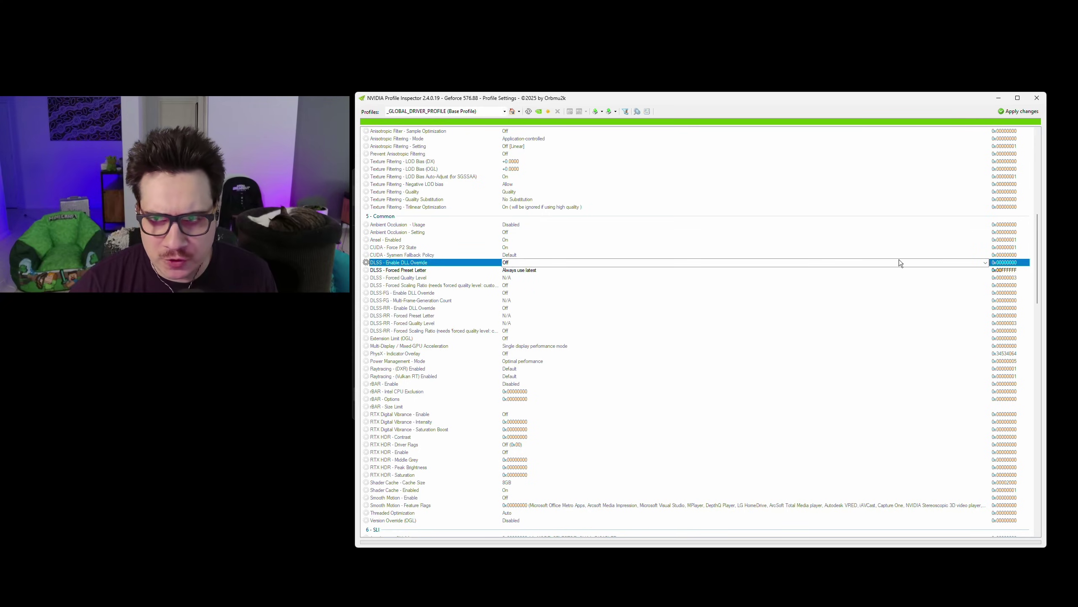
pyautogui.click(985, 262)
pyautogui.click(518, 276)
pyautogui.click(597, 262)
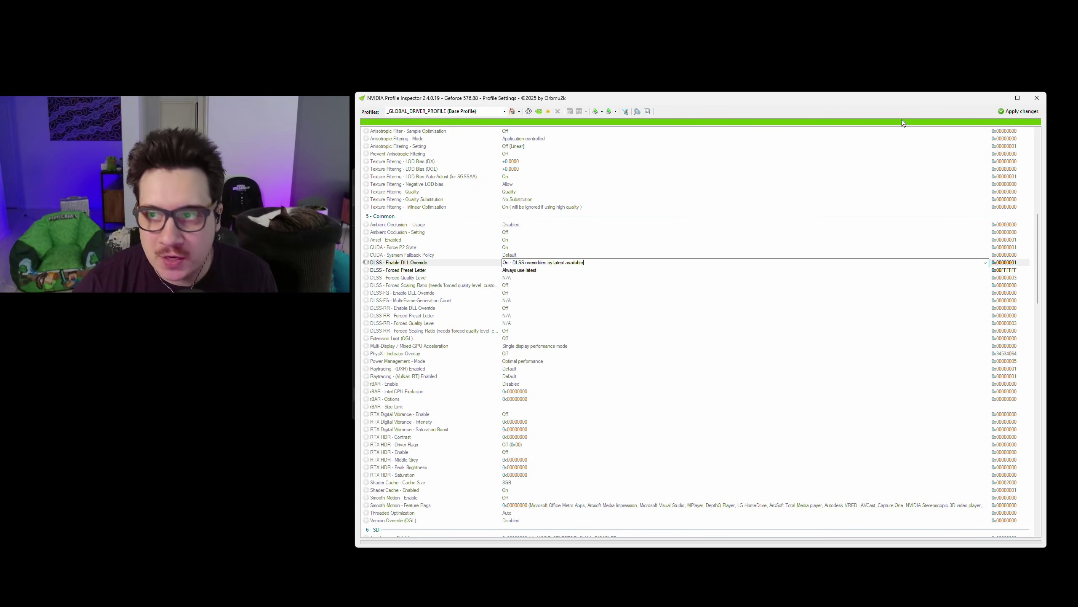
pyautogui.click(1011, 111)
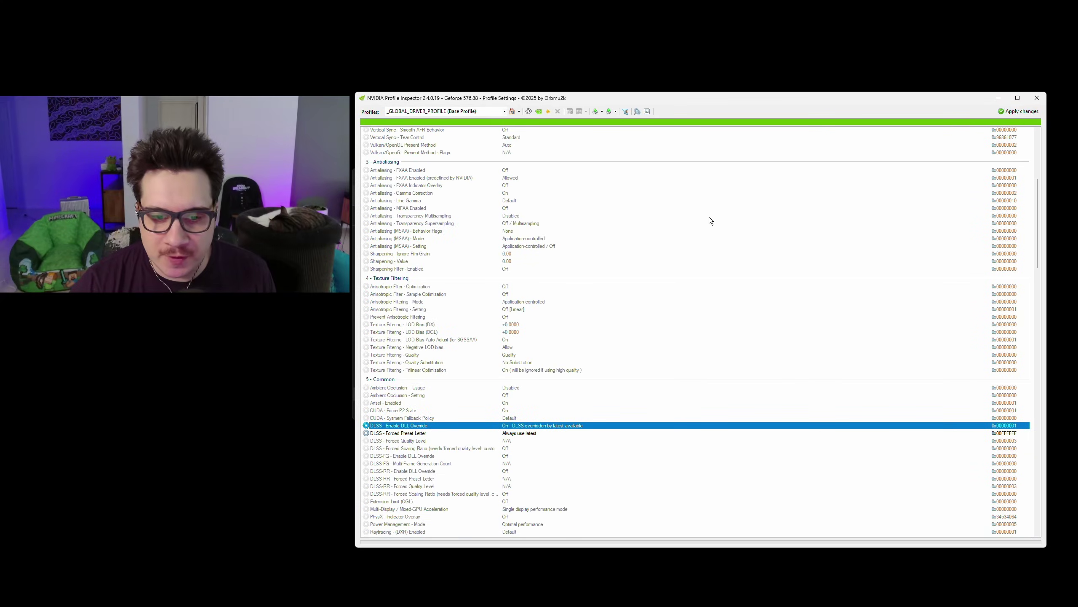
# In the Global profile, set DLSS - Enable DLL Override to On and Forced Preset Letter to 'Always use latest'.
pyautogui.scroll(-5, 555, 307)
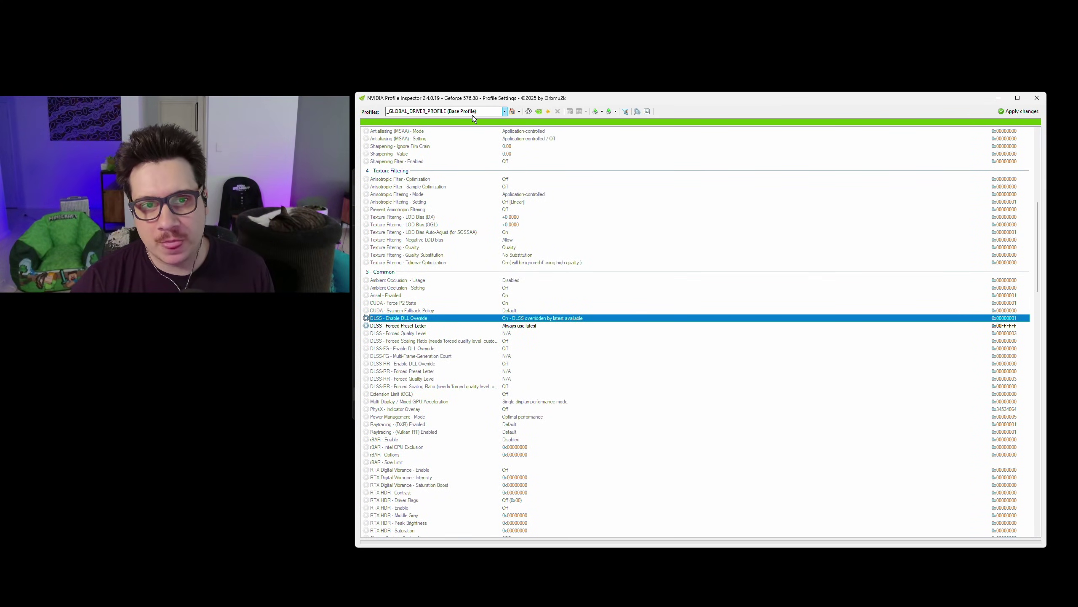
pyautogui.click(539, 318)
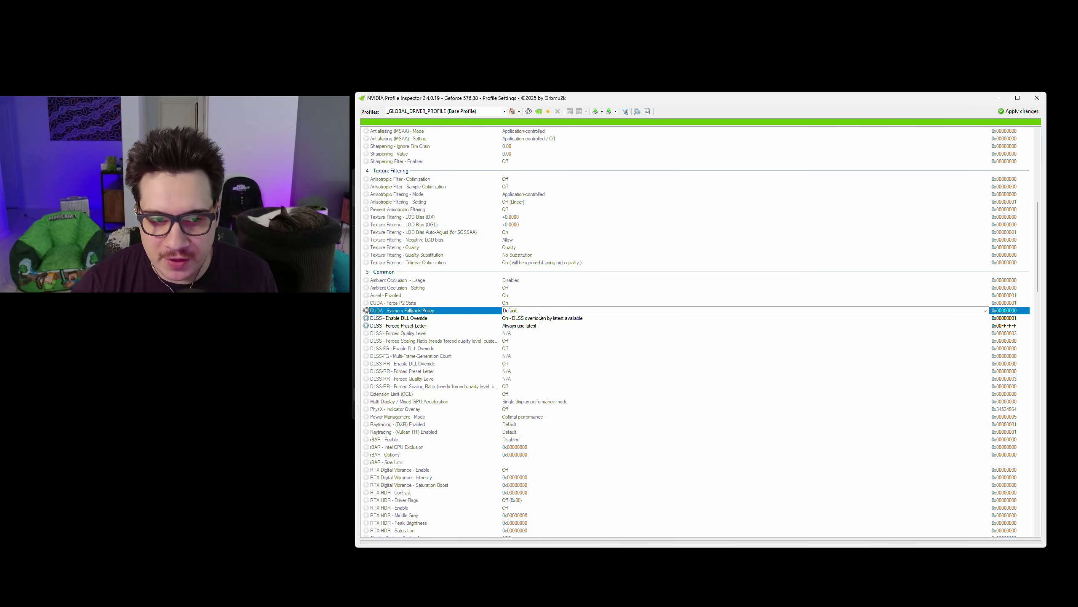
pyautogui.click(532, 326)
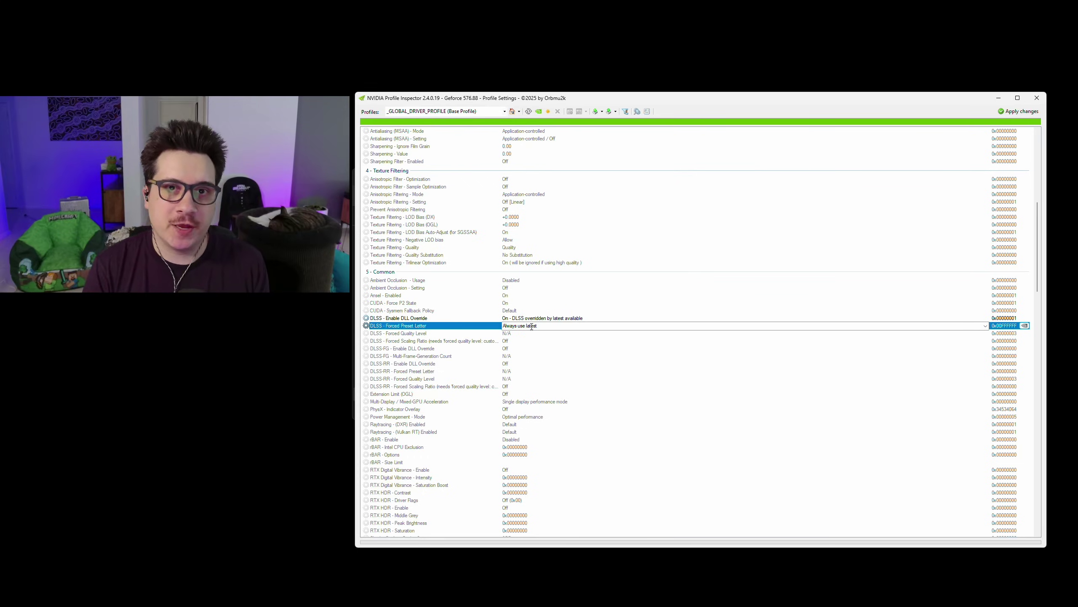
pyautogui.click(520, 326)
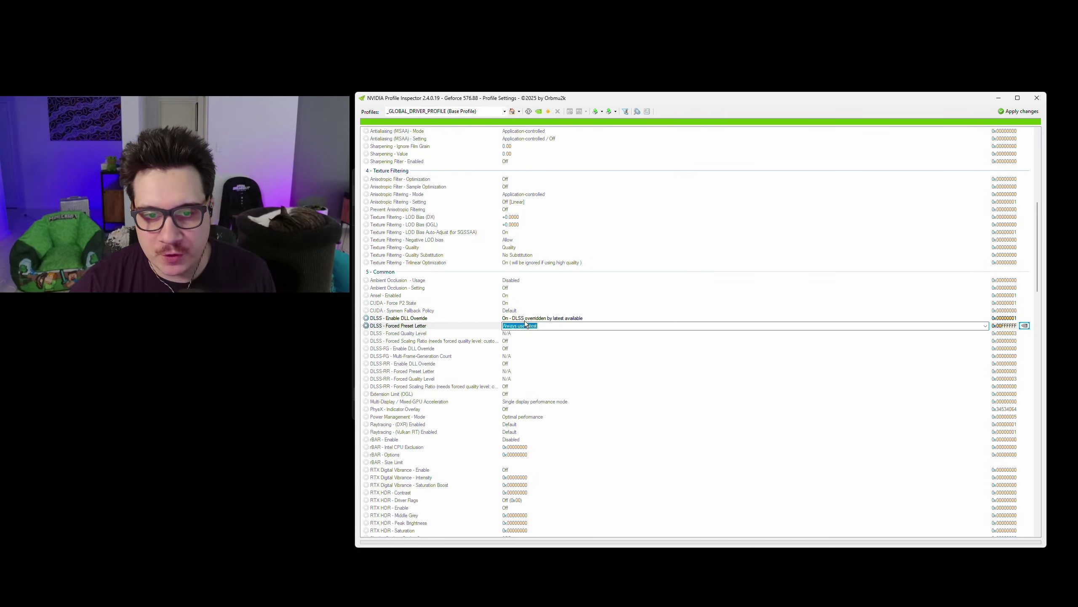
pyautogui.press('Escape')
pyautogui.press('Up')
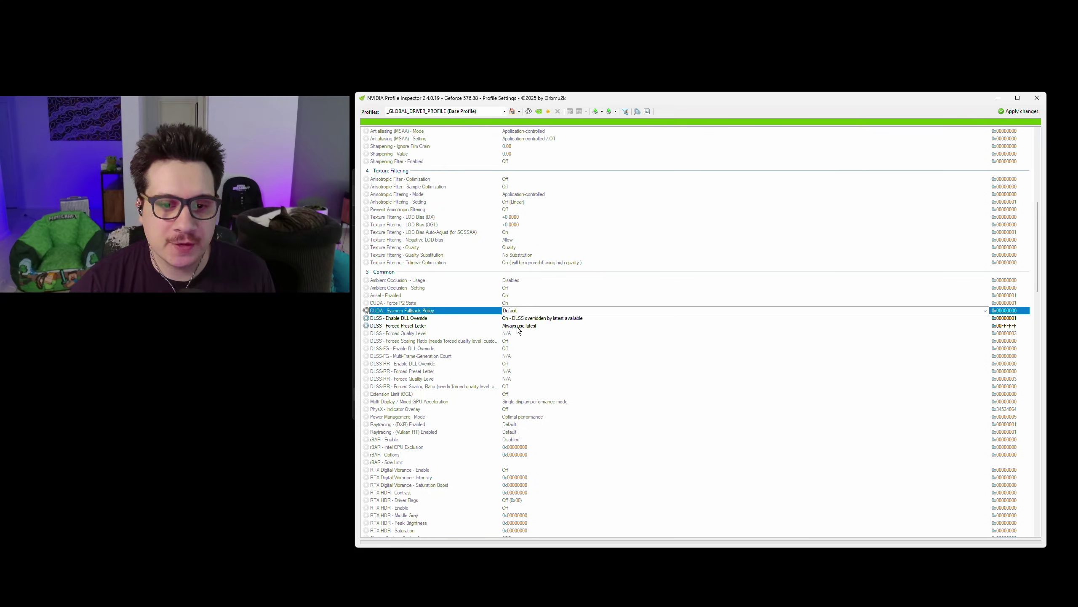
pyautogui.click(525, 318)
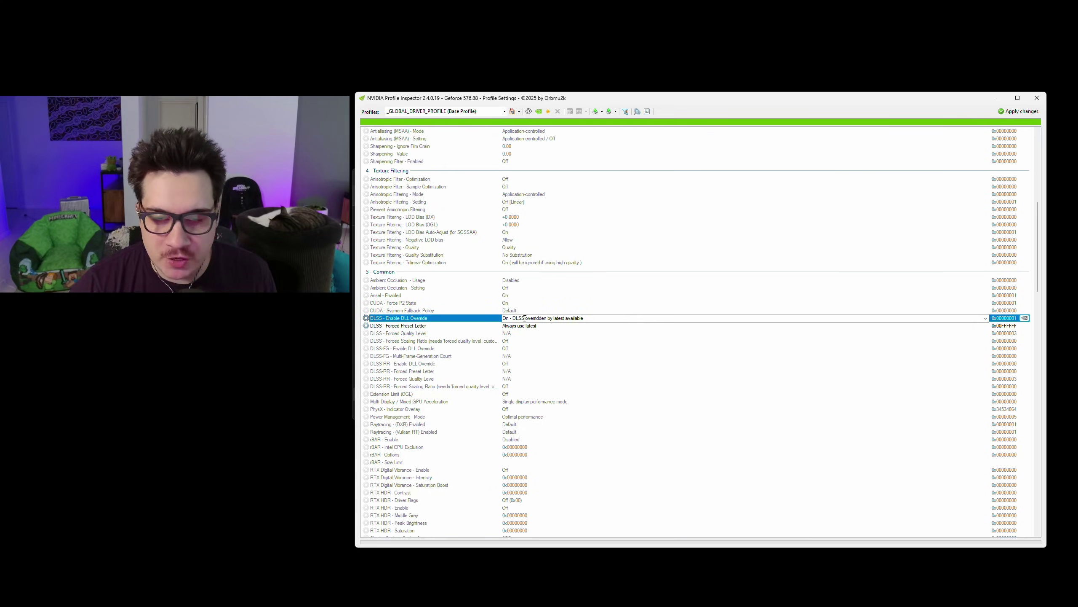
pyautogui.click(525, 333)
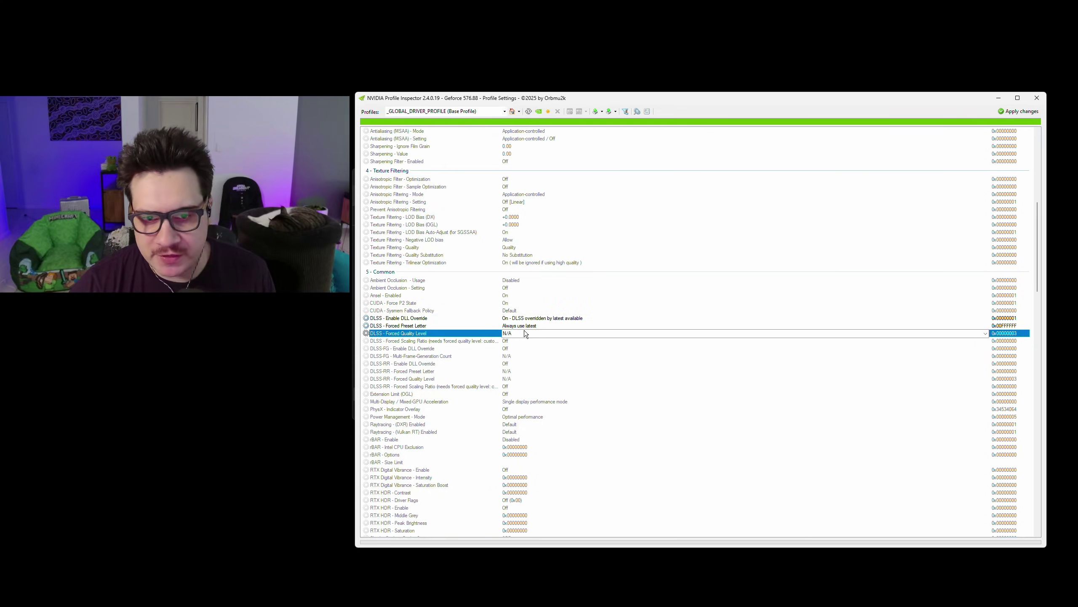
pyautogui.click(539, 111)
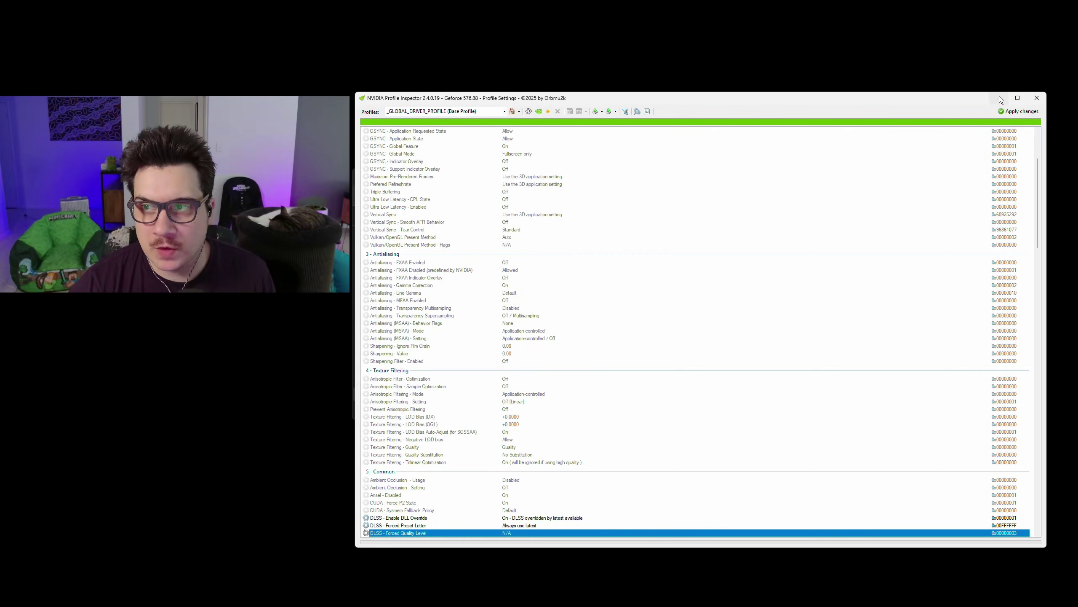
# Apply the Global profile changes, verify Render Preset K in-game, then exit Arena Breakout: Infinite.
pyautogui.click(1016, 110)
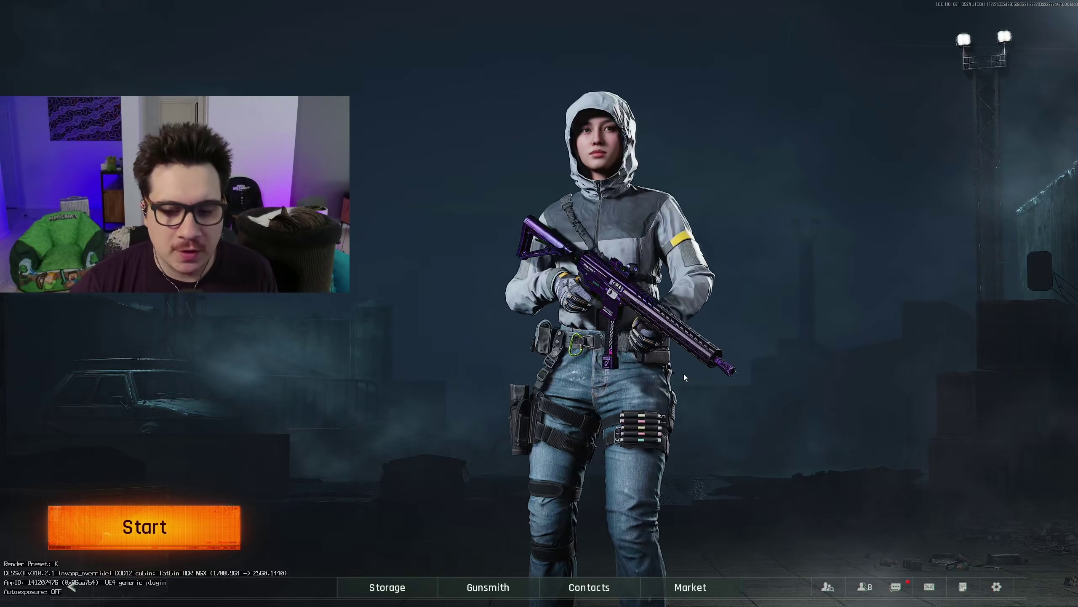
pyautogui.click(994, 583)
pyautogui.click(964, 526)
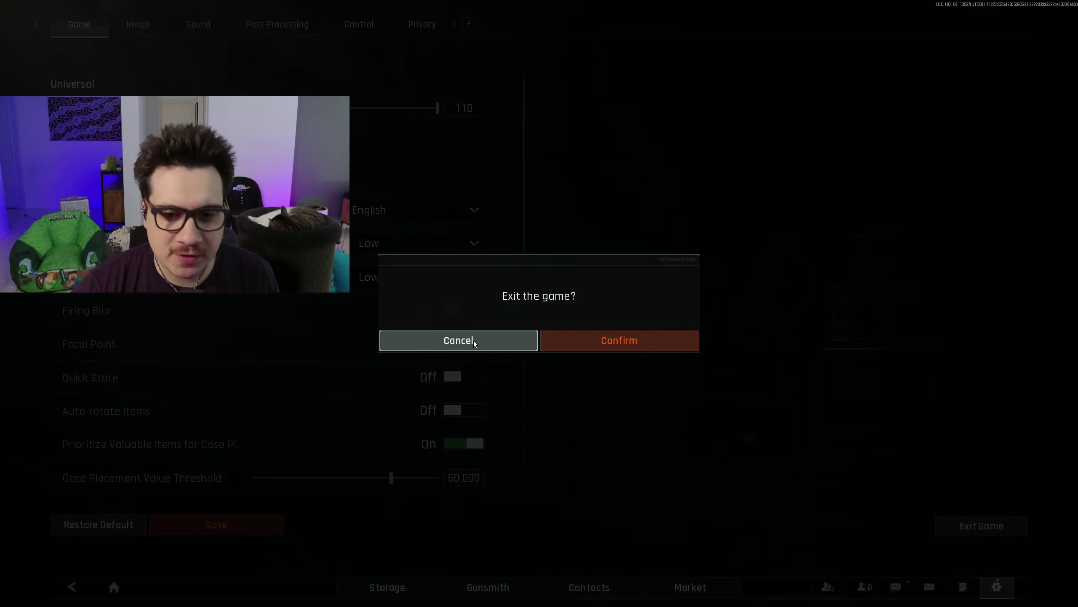
pyautogui.click(601, 342)
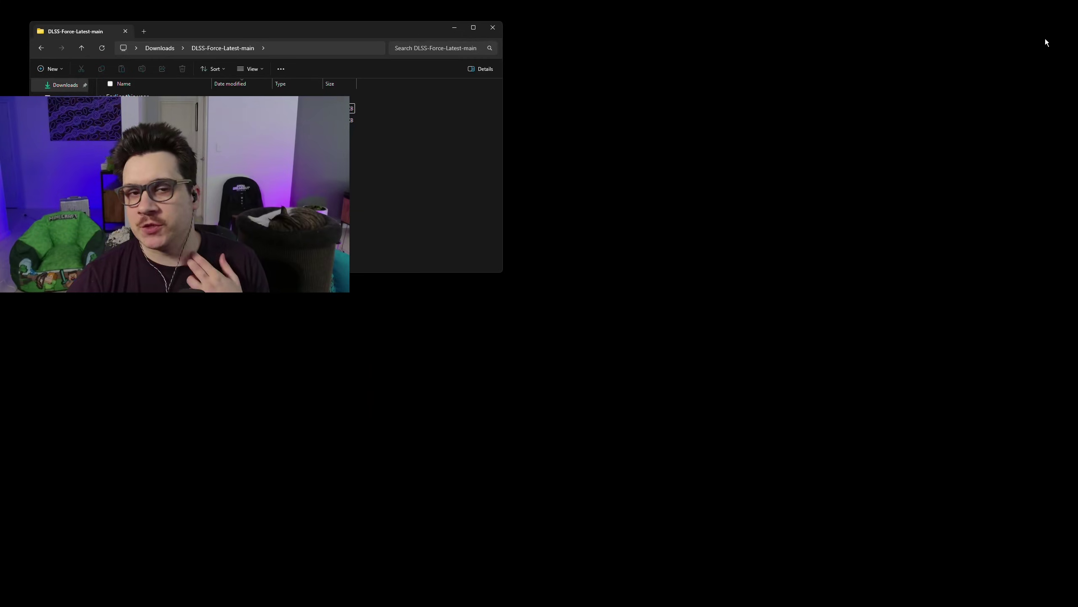
# Drag the DLSS-Force-Latest-main Explorer window from the top-left to the screen's middle-right.
pyautogui.moveTo(333, 31); pyautogui.dragTo(583, 180)
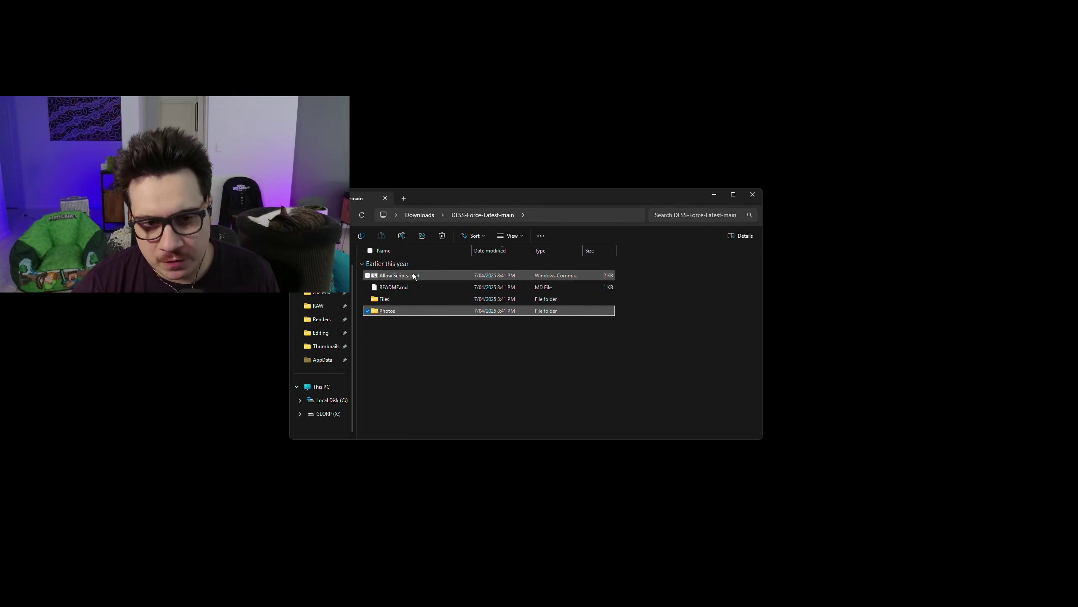
# Run Allow Scripts.cmd, choose option 1 to enable scripts and unblock files, then close it.
pyautogui.rightClick(426, 274)
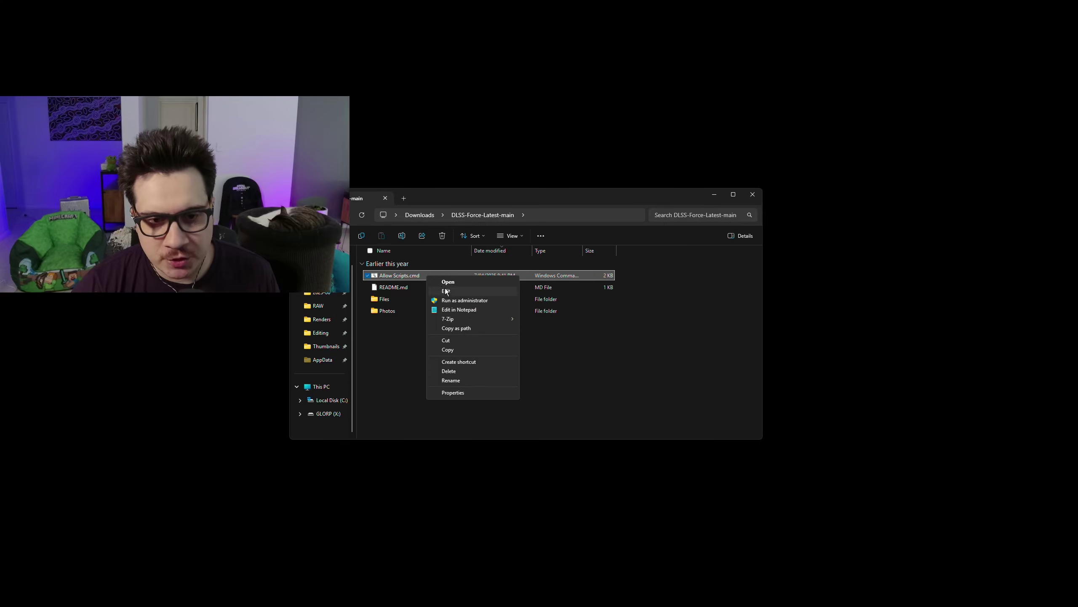
pyautogui.click(463, 301)
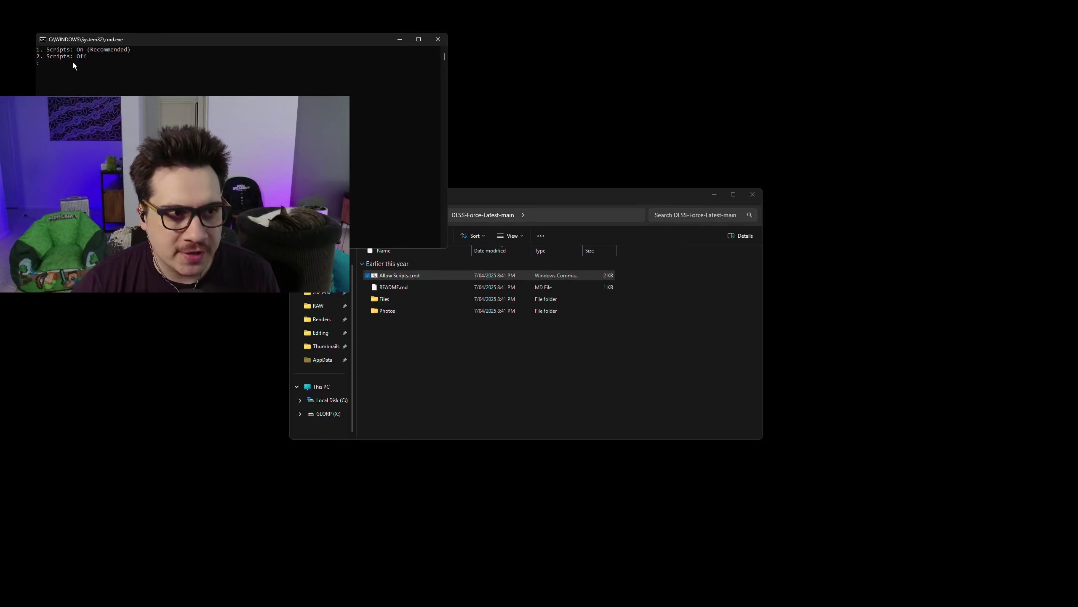
pyautogui.moveTo(113, 43); pyautogui.dragTo(595, 81)
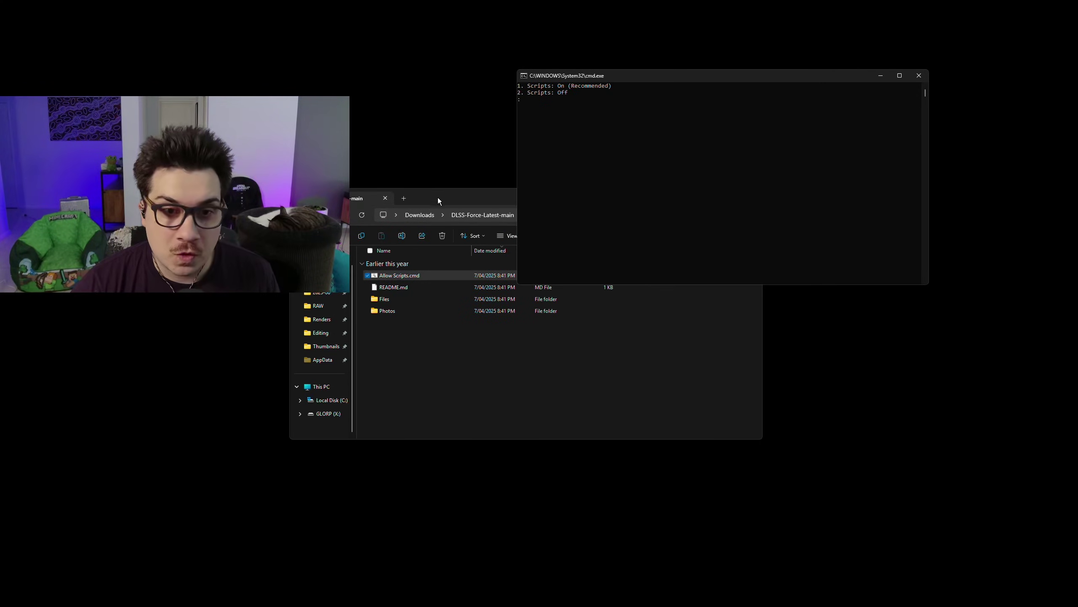
pyautogui.moveTo(438, 197); pyautogui.dragTo(570, 273)
pyautogui.click(598, 94)
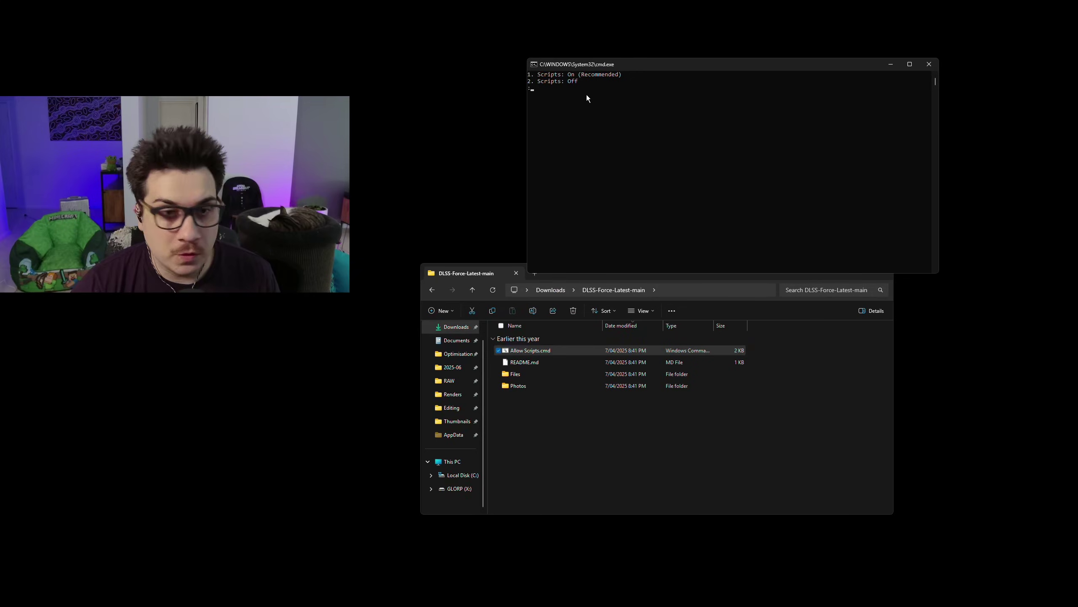
pyautogui.write('1')
pyautogui.press('Return')
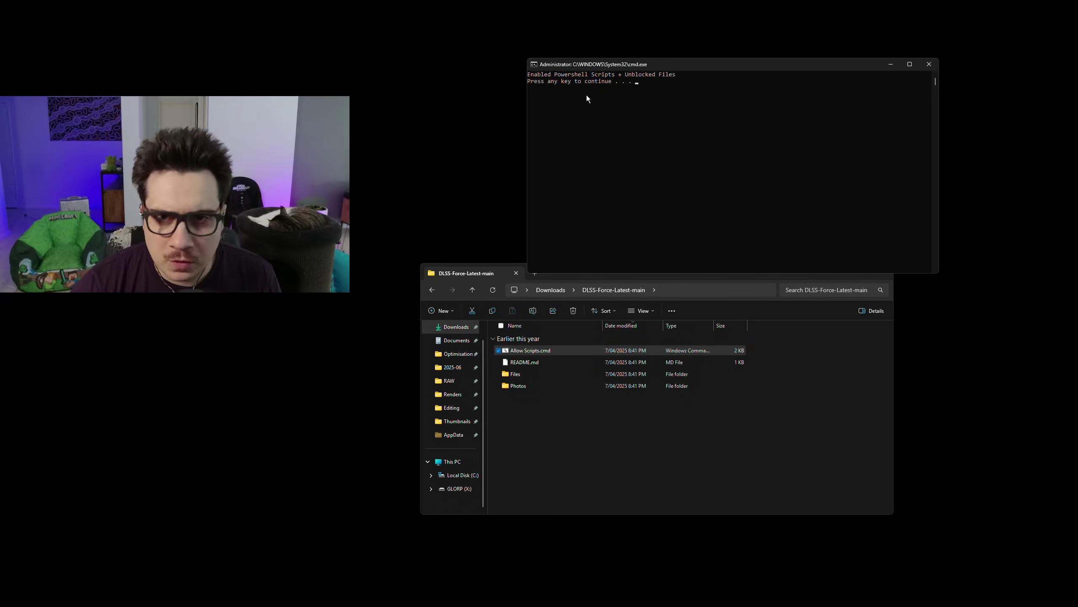
pyautogui.click(929, 64)
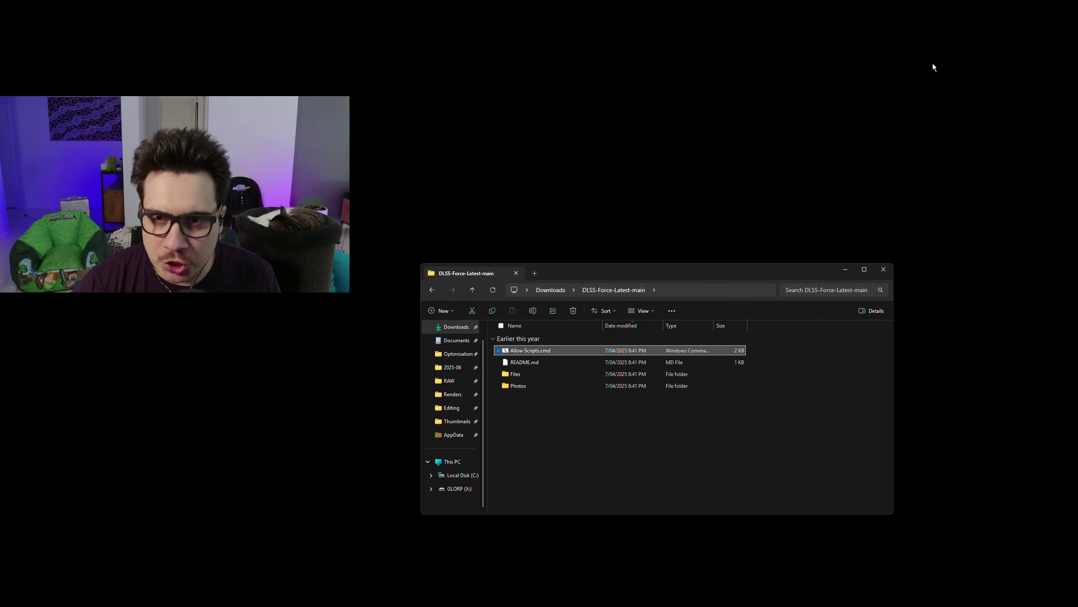
# In the Files folder, run DLSS Force Latest.ps1 with PowerShell.
pyautogui.doubleClick(550, 374)
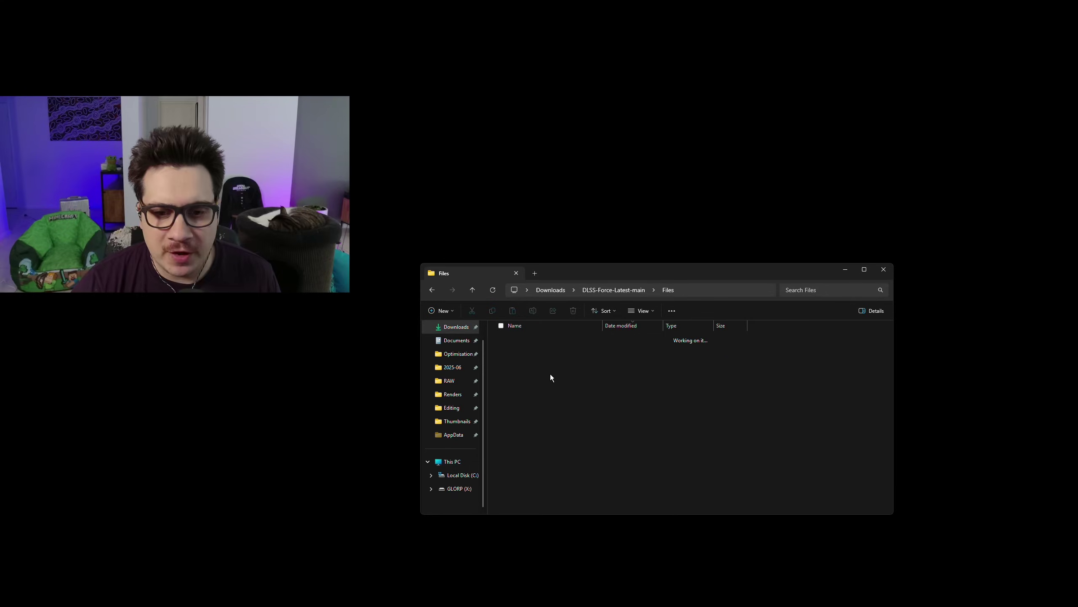
pyautogui.click(565, 350)
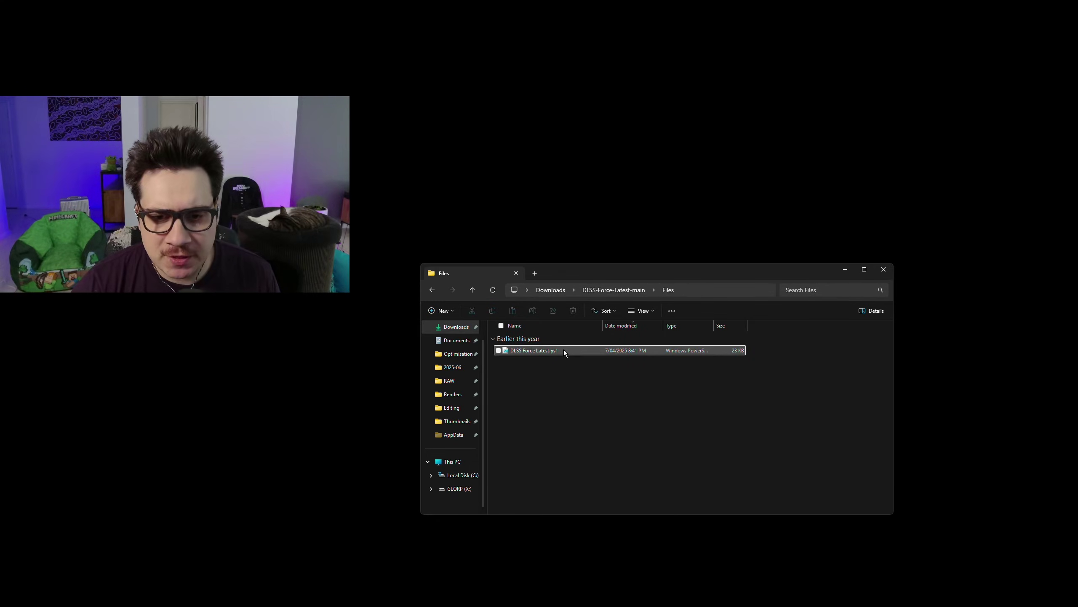
pyautogui.rightClick(562, 351)
pyautogui.click(563, 361)
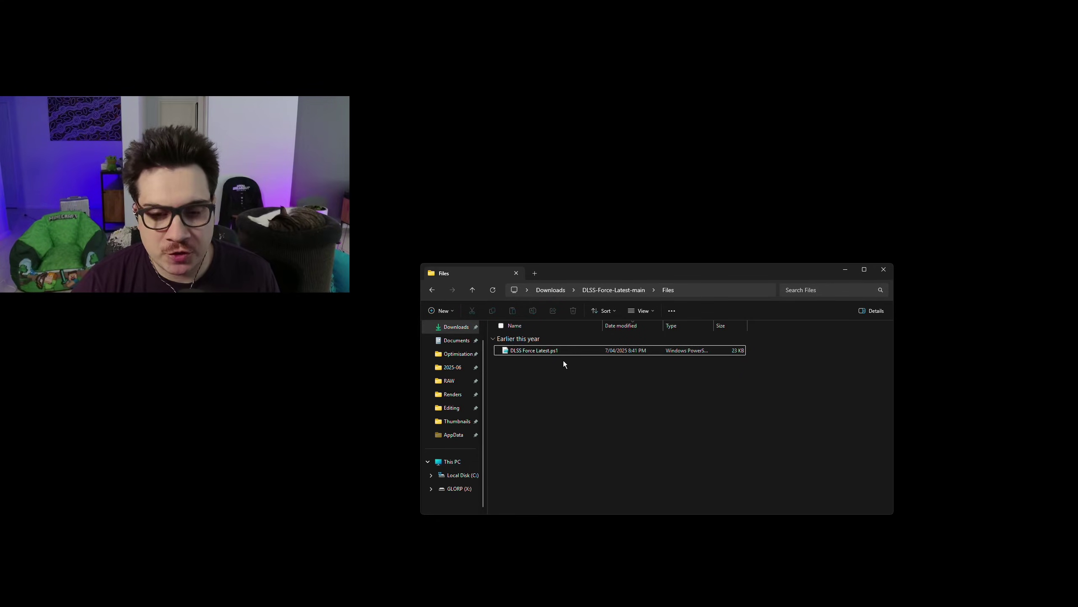
pyautogui.rightClick(563, 351)
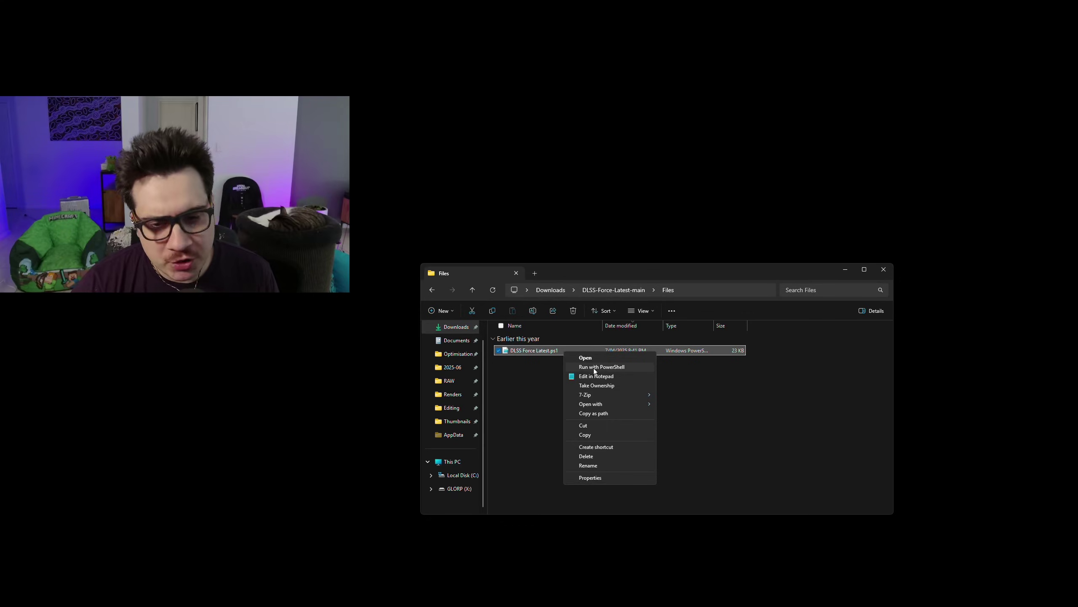
pyautogui.click(594, 367)
# Choose options 1 then 2 to turn DLSS Force Latest on and off, accepting each import dialog.
pyautogui.moveTo(226, 53); pyautogui.dragTo(623, 124)
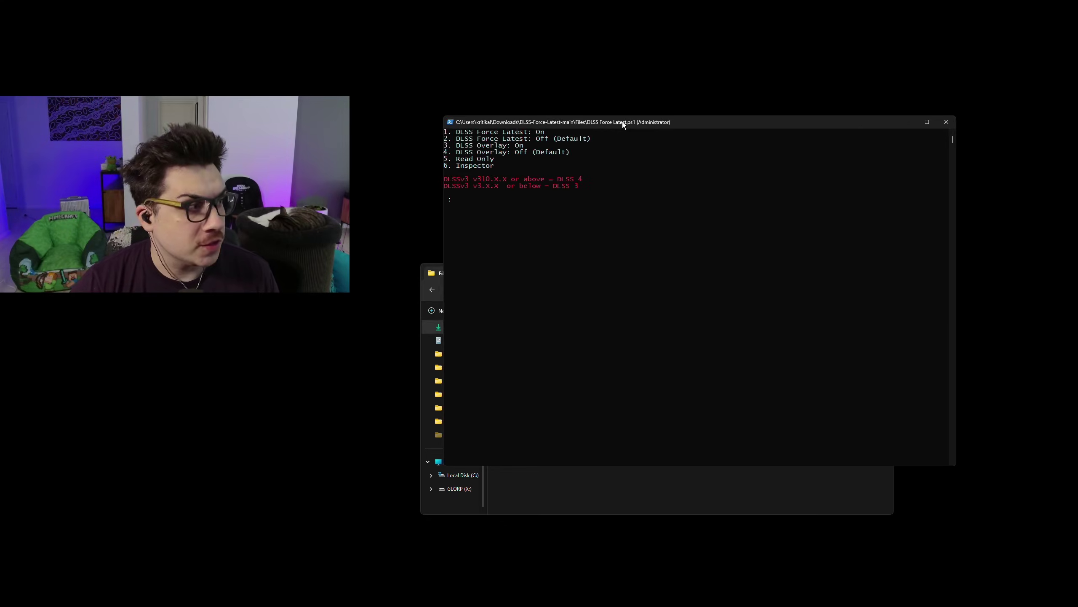
pyautogui.moveTo(510, 123); pyautogui.dragTo(506, 136)
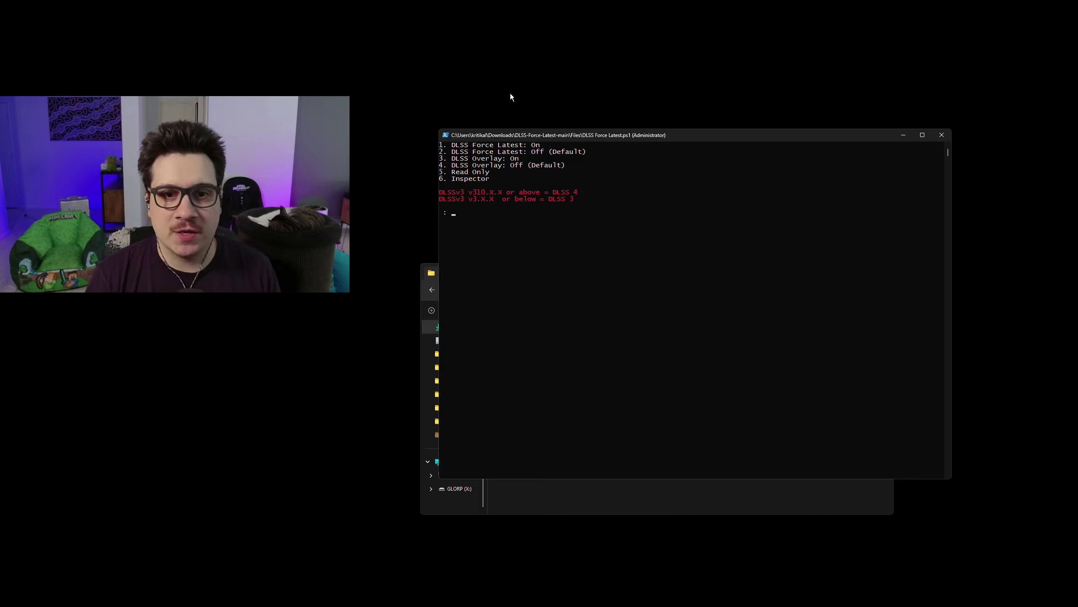
pyautogui.write('1')
pyautogui.press('Return')
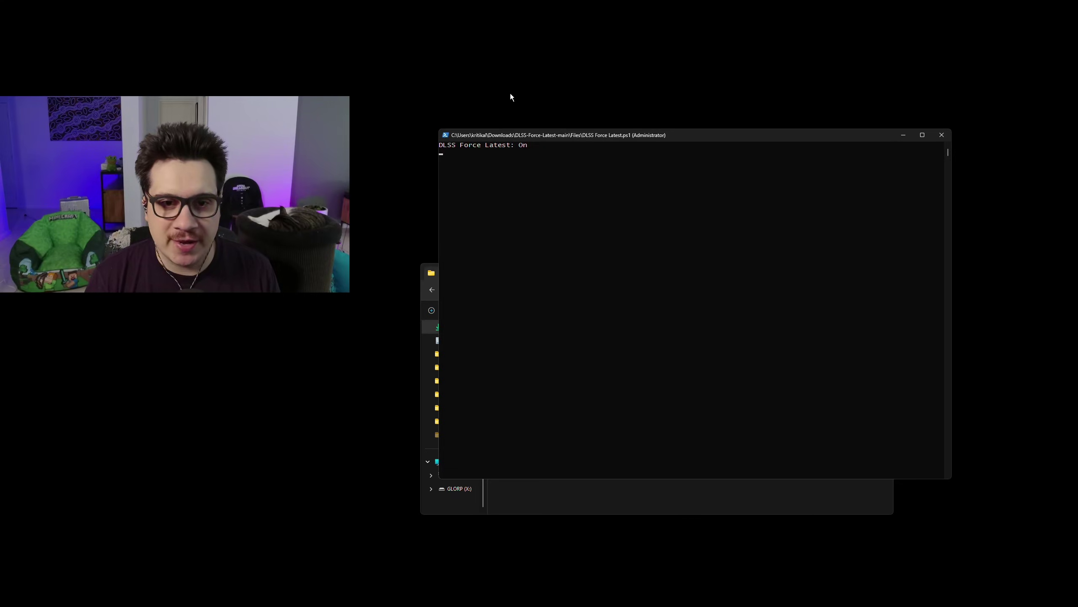
pyautogui.click(579, 339)
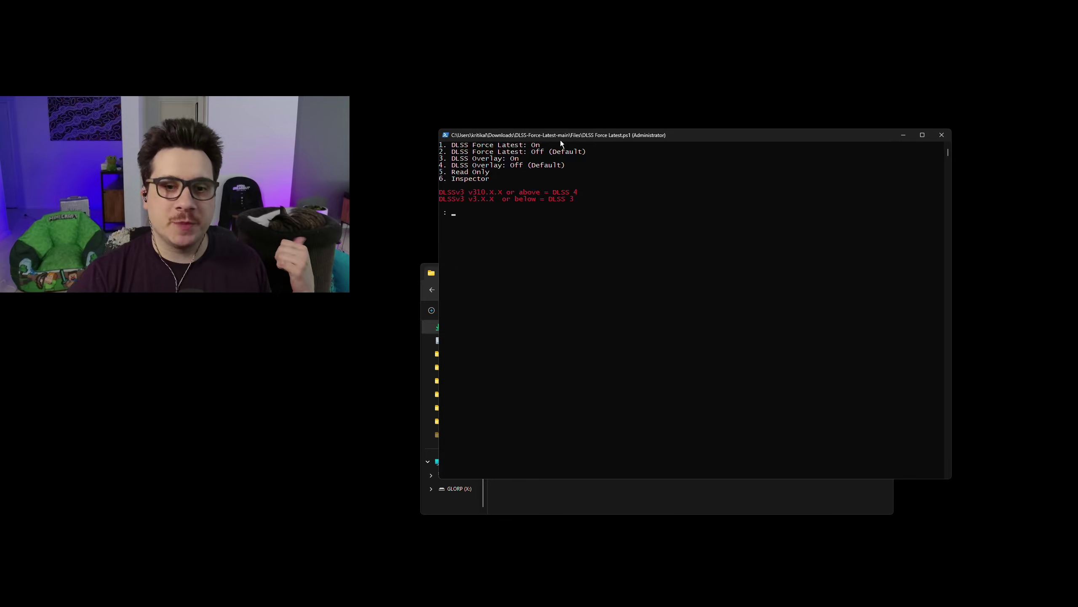
pyautogui.moveTo(551, 135); pyautogui.dragTo(545, 137)
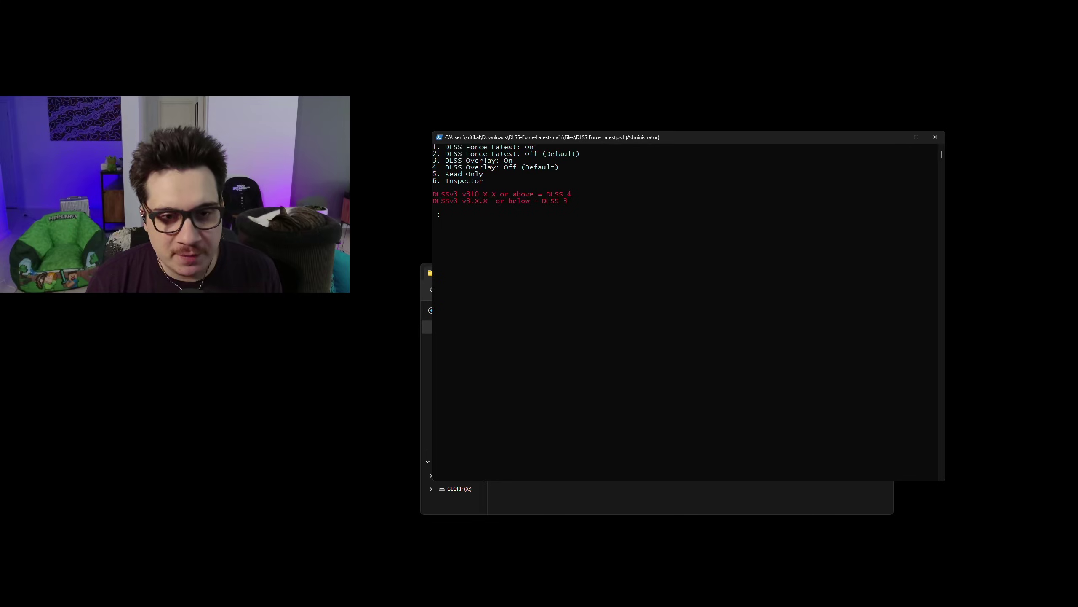
pyautogui.write('2')
pyautogui.press('Return')
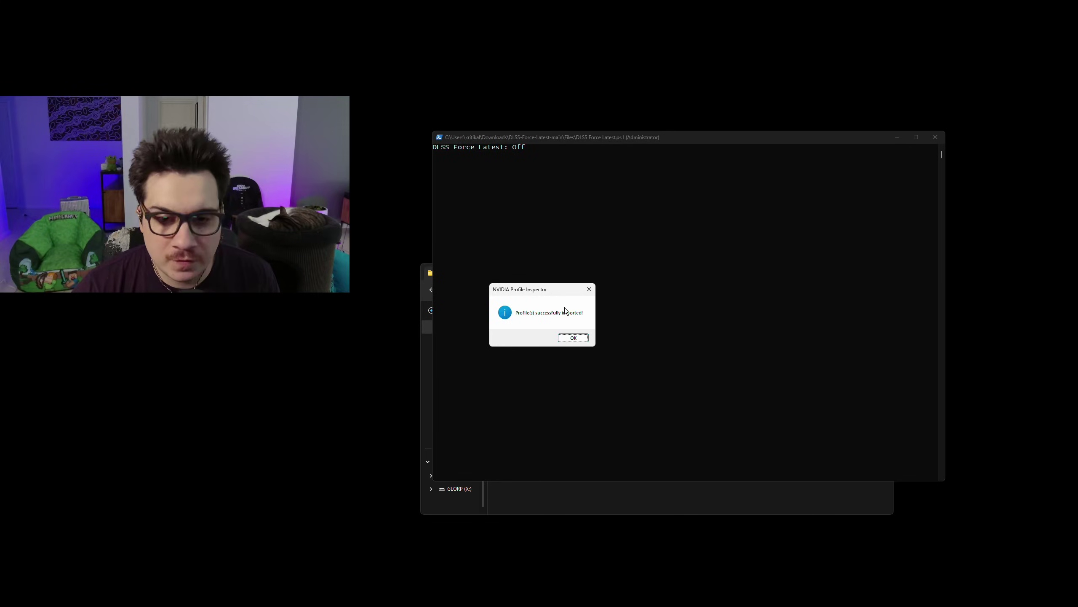
pyautogui.click(563, 337)
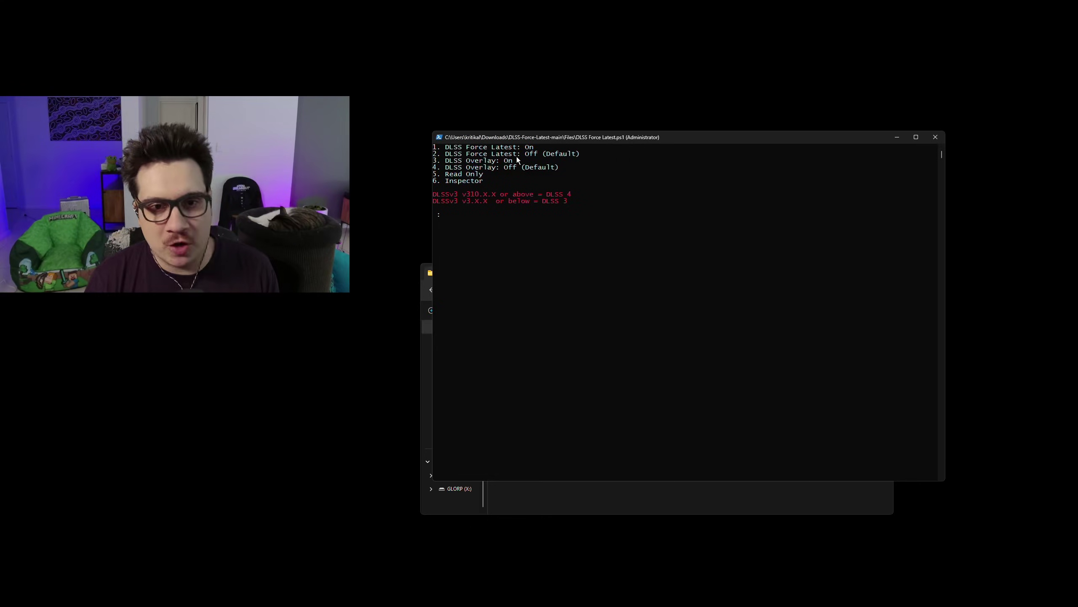
# Choose options 3 then 4 to turn the DLSS Overlay on and back off.
pyautogui.write('3')
pyautogui.press('Return')
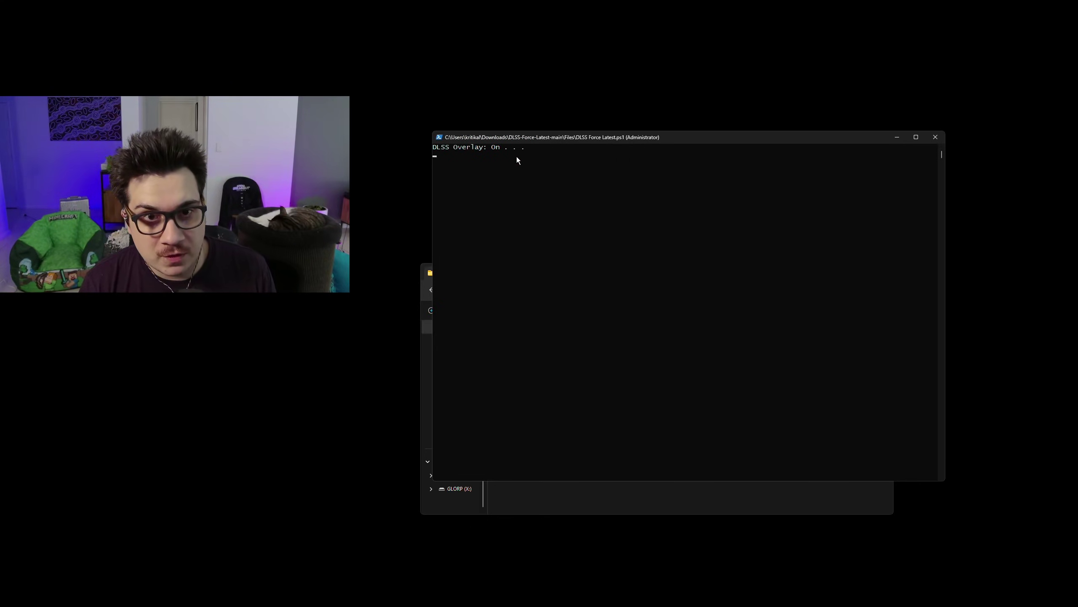
pyautogui.write('4')
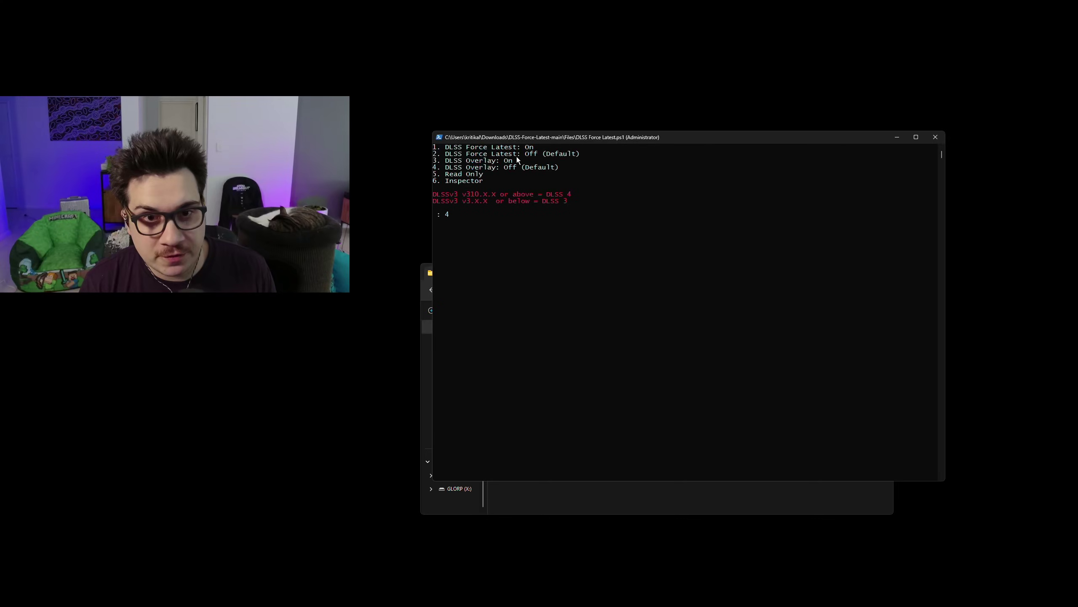
pyautogui.press('Return')
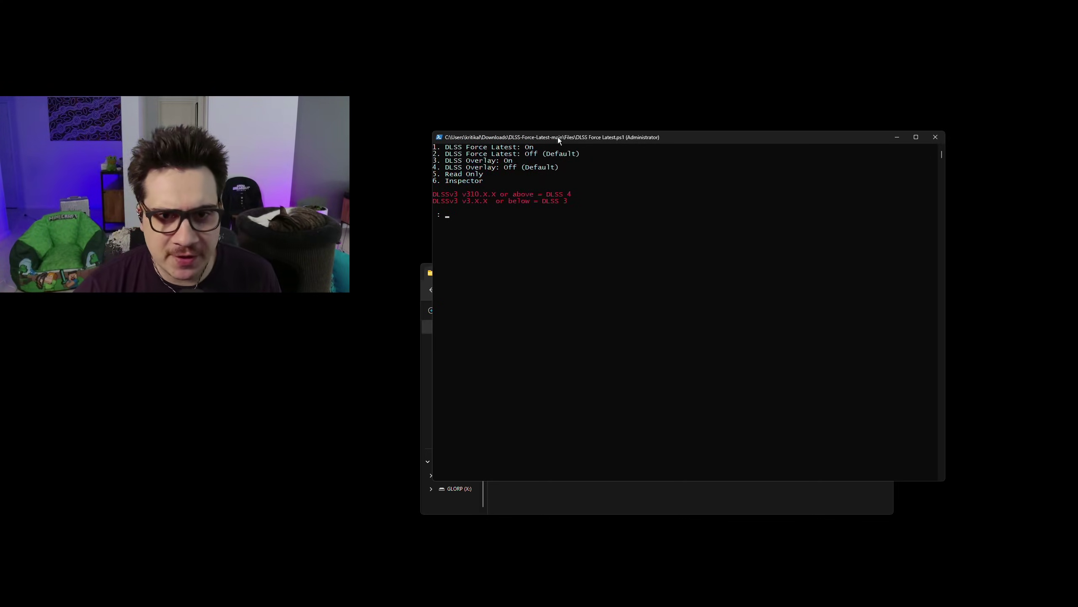
# Enter option 6 to launch NVIDIA Profile Inspector from the script menu.
pyautogui.moveTo(558, 139); pyautogui.dragTo(542, 147)
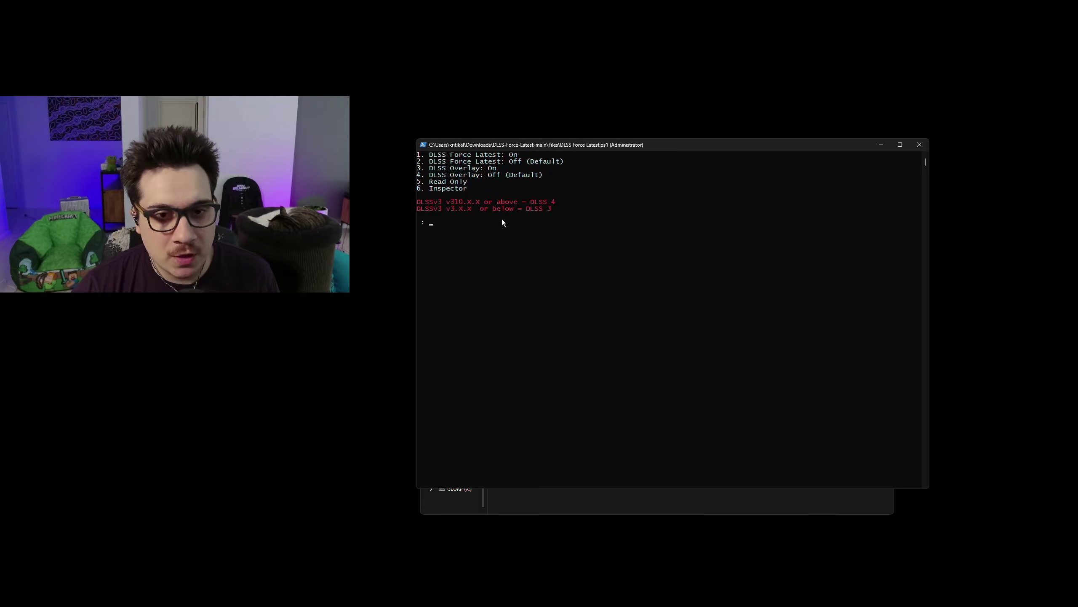
pyautogui.click(529, 268)
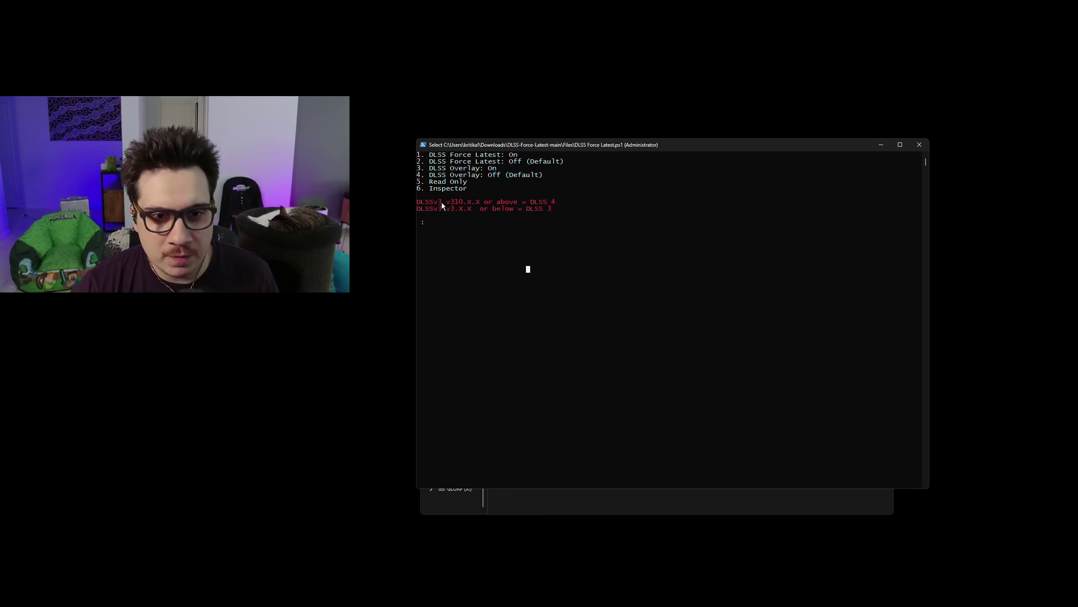
pyautogui.write('6')
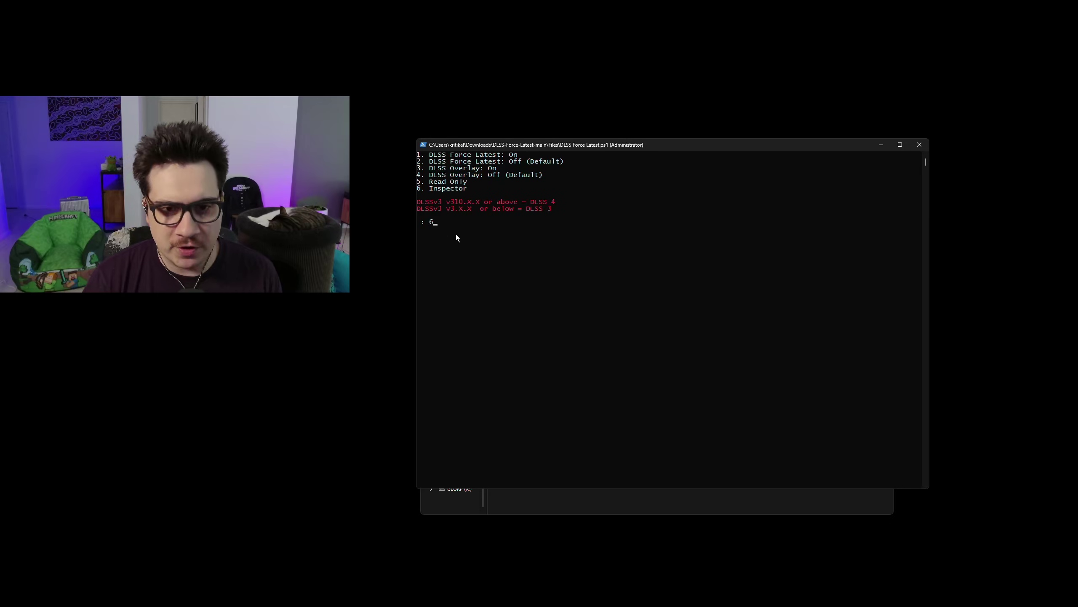
pyautogui.press('Return')
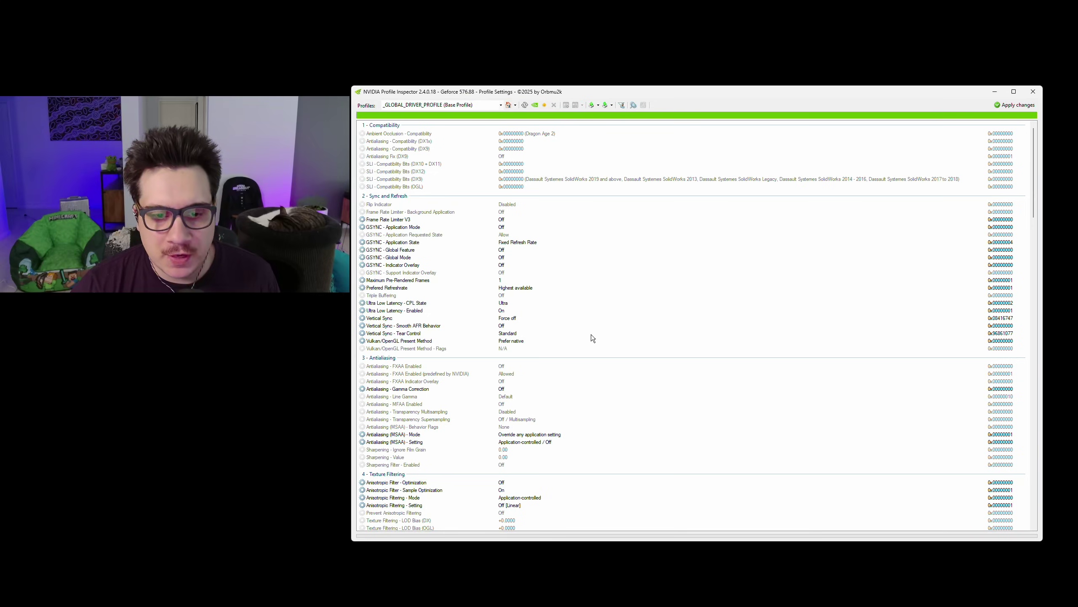
# Scroll through the _GLOBAL_DRIVER_PROFILE settings, reviewing Vertical Sync and Ultra Low Latency values.
pyautogui.scroll(-4, 656, 268)
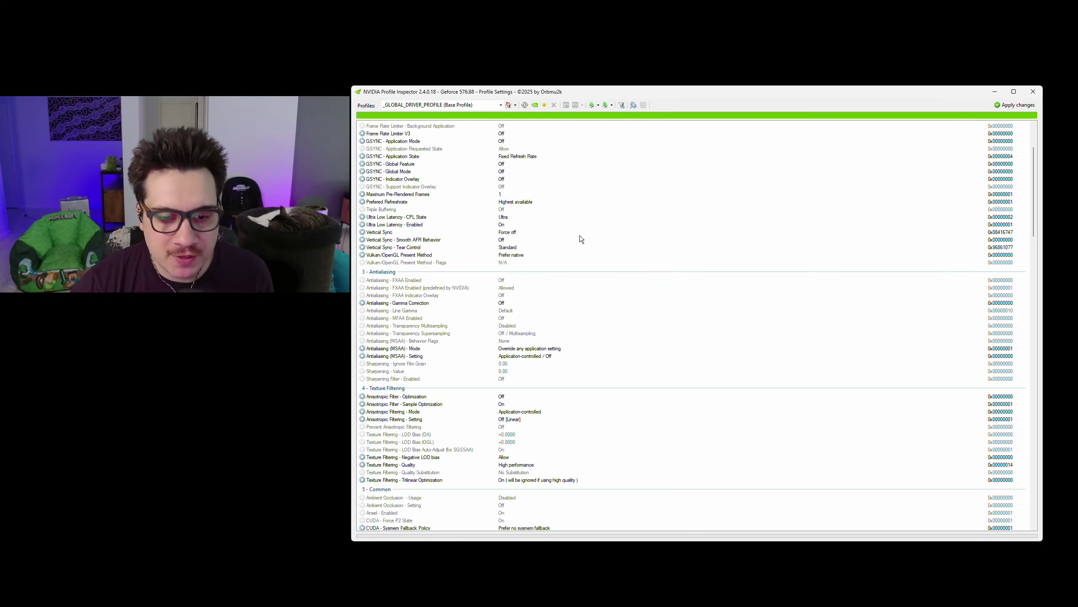
pyautogui.scroll(-3, 580, 238)
pyautogui.scroll(-4, 581, 249)
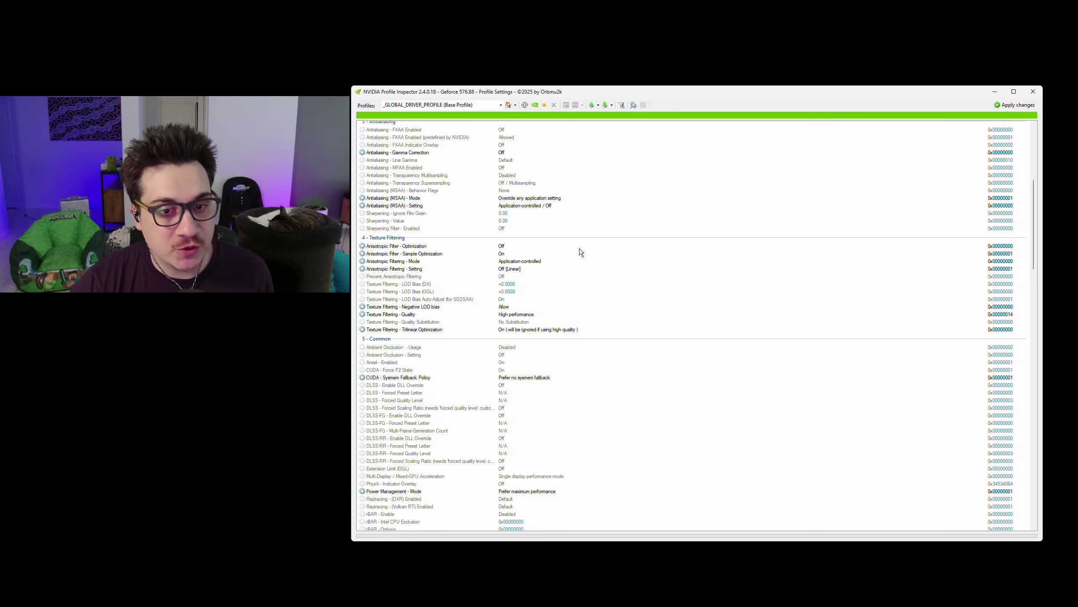
pyautogui.scroll(10, 581, 252)
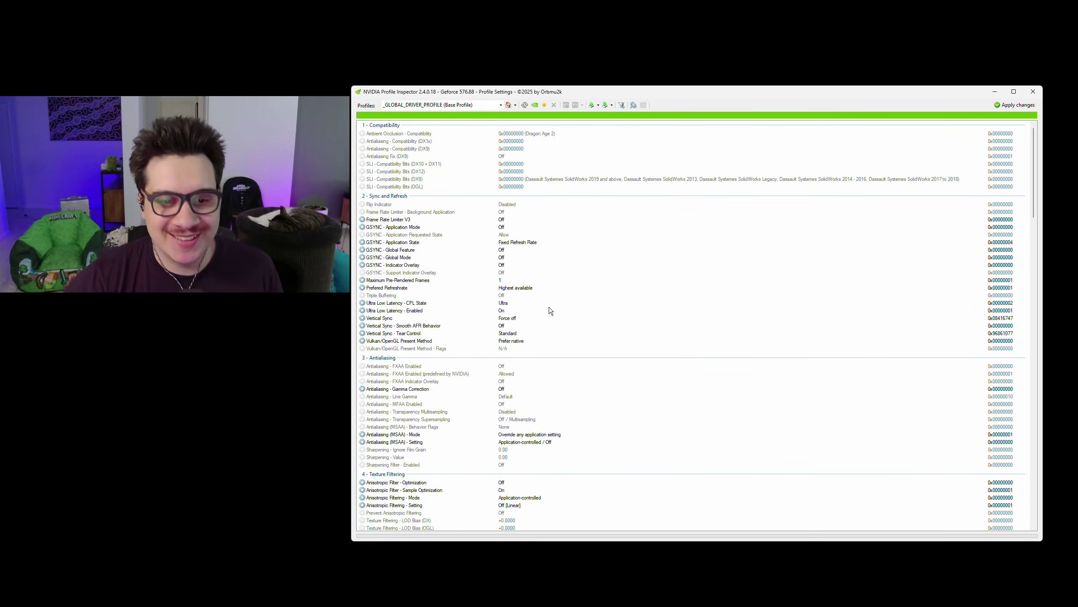
pyautogui.scroll(-1, 554, 306)
pyautogui.scroll(1, 551, 182)
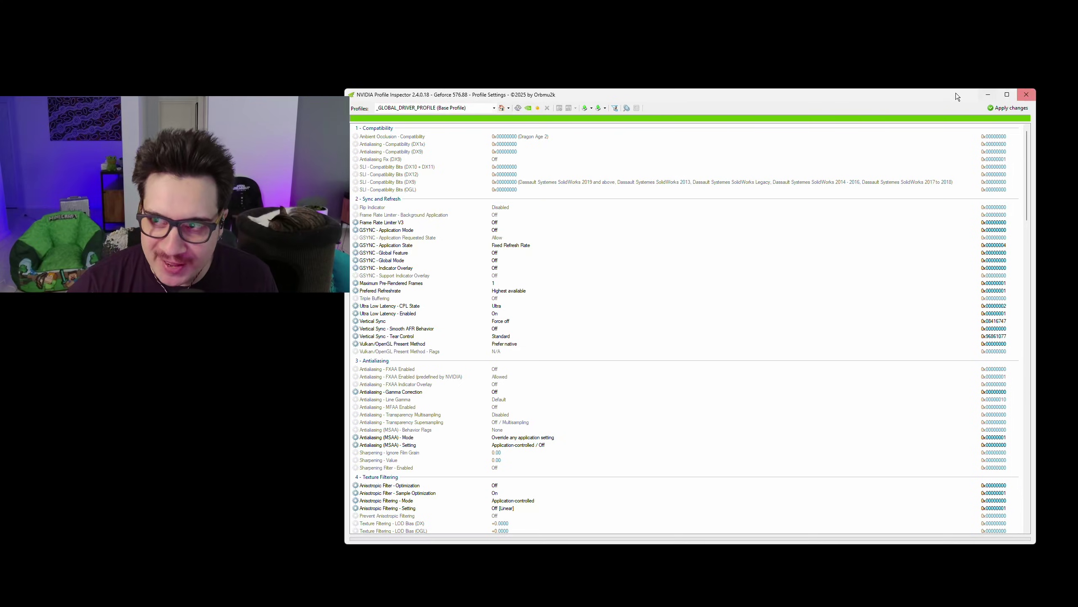
pyautogui.click(986, 95)
pyautogui.click(637, 268)
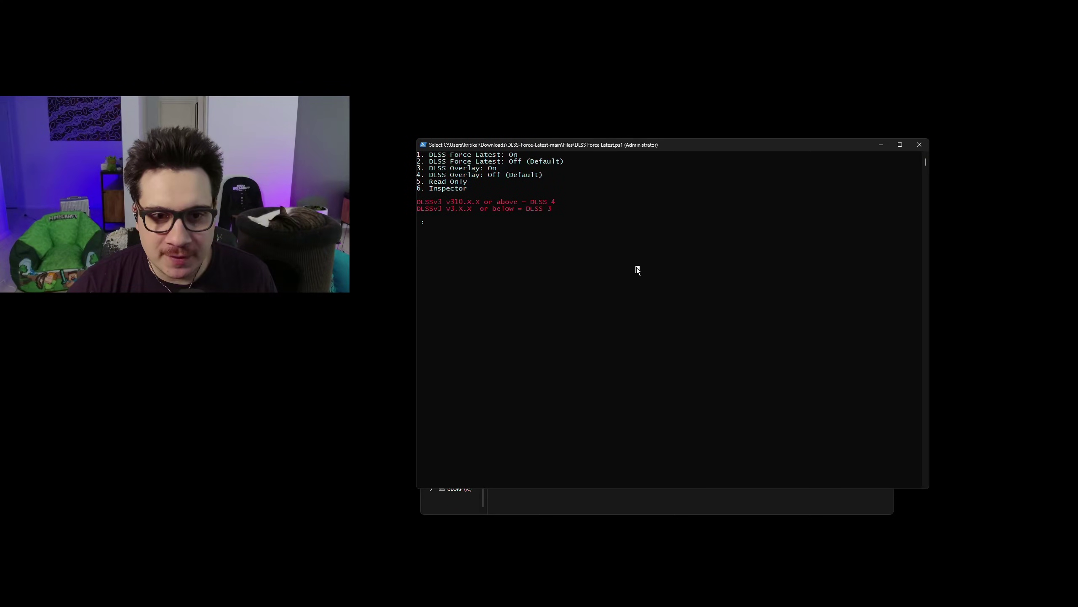
pyautogui.click(332, 322)
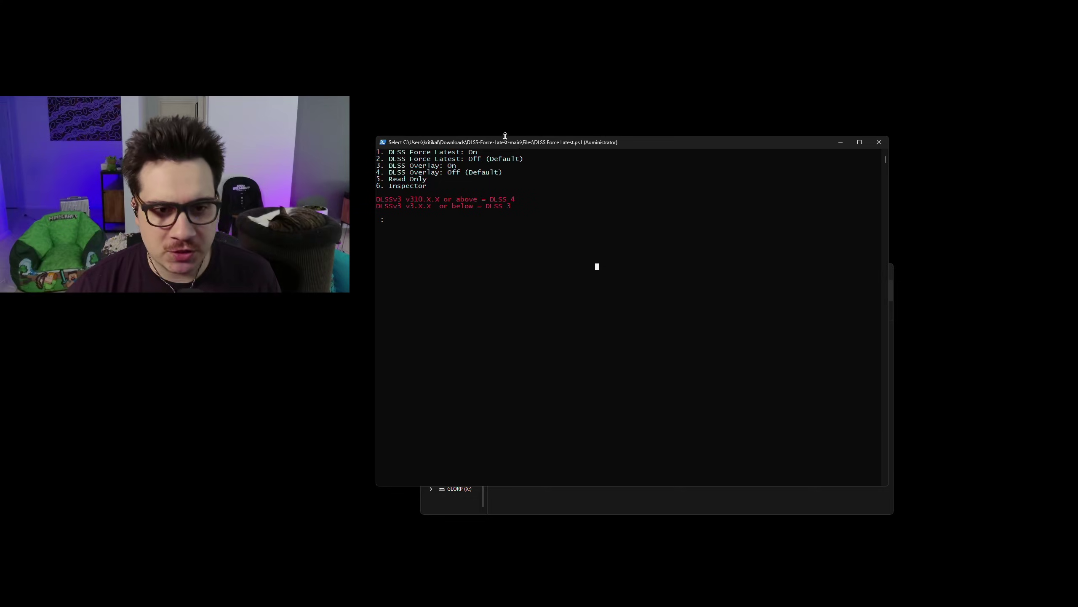
pyautogui.moveTo(500, 140); pyautogui.dragTo(519, 154)
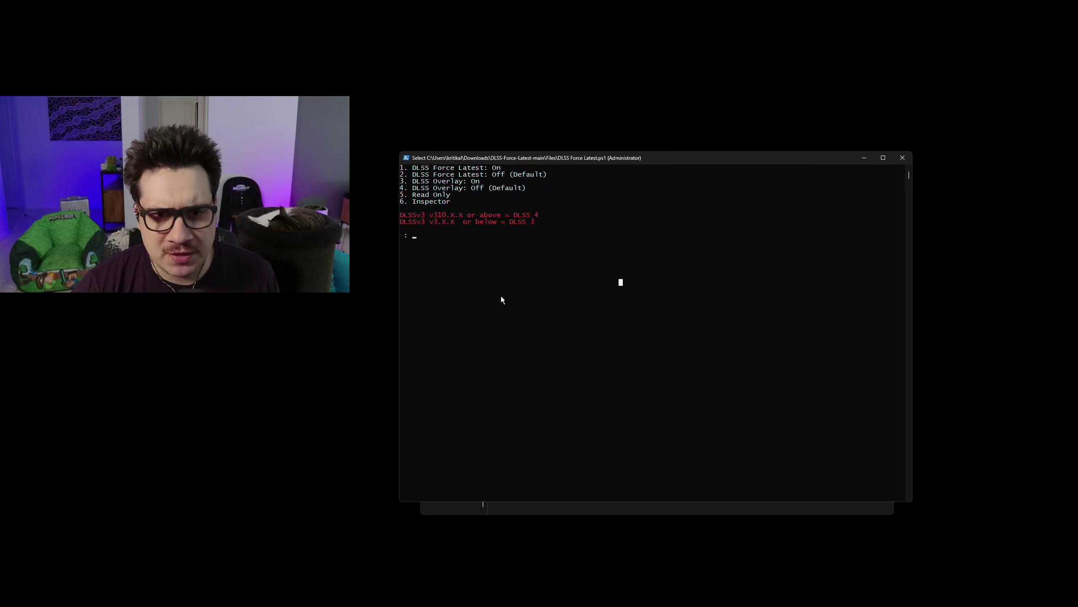
pyautogui.moveTo(524, 156); pyautogui.dragTo(544, 161)
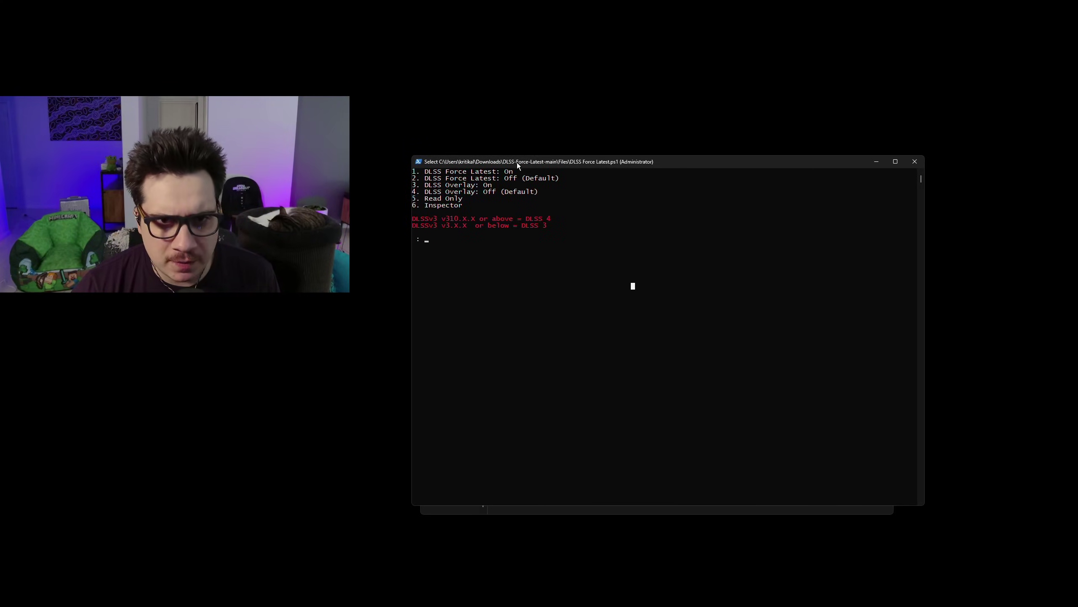
pyautogui.moveTo(518, 162)
pyautogui.mouseDown()
pyautogui.moveTo(541, 288)
pyautogui.moveTo(499, 143)
pyautogui.moveTo(511, 156)
pyautogui.mouseUp()
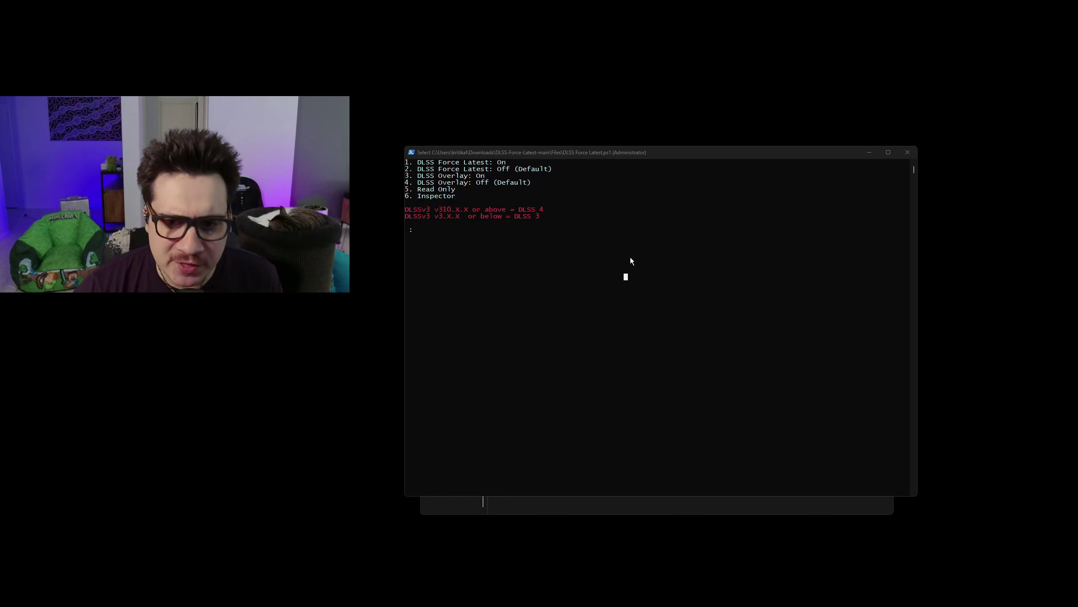
pyautogui.click(612, 155)
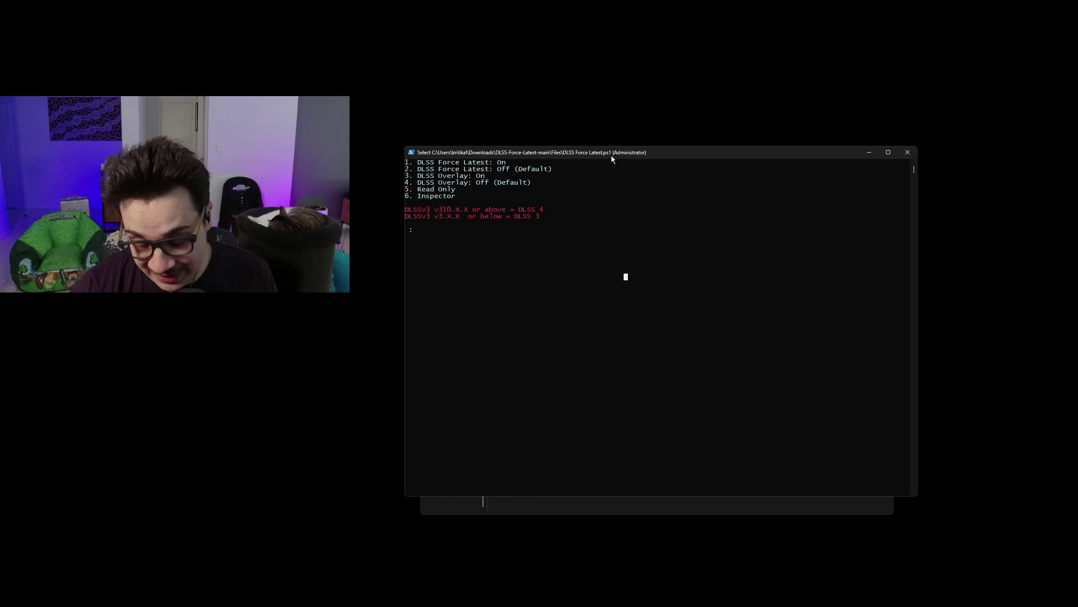
pyautogui.click(299, 305)
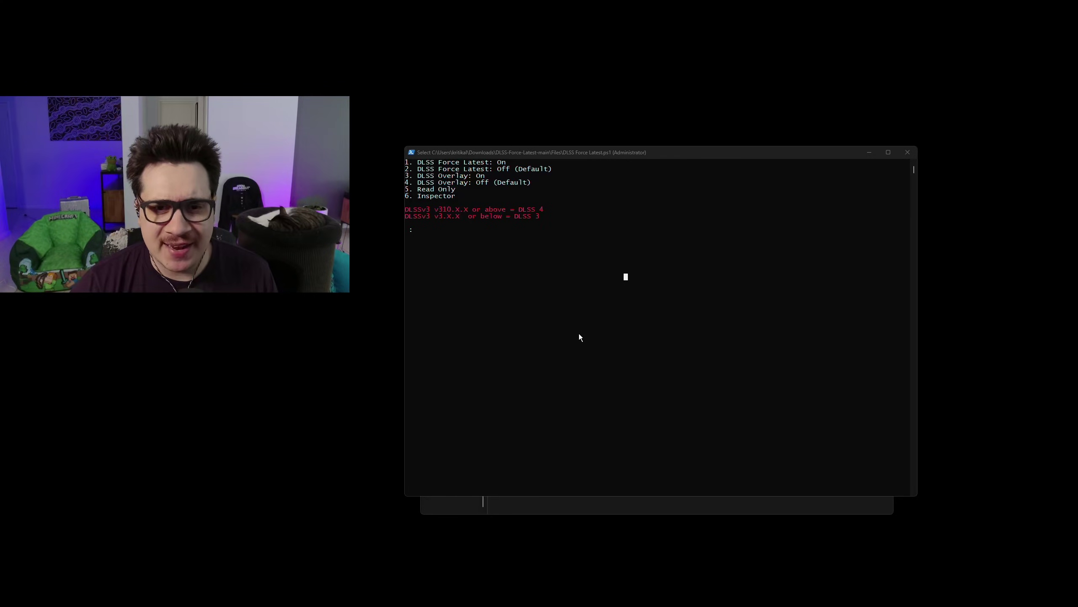
pyautogui.click(567, 168)
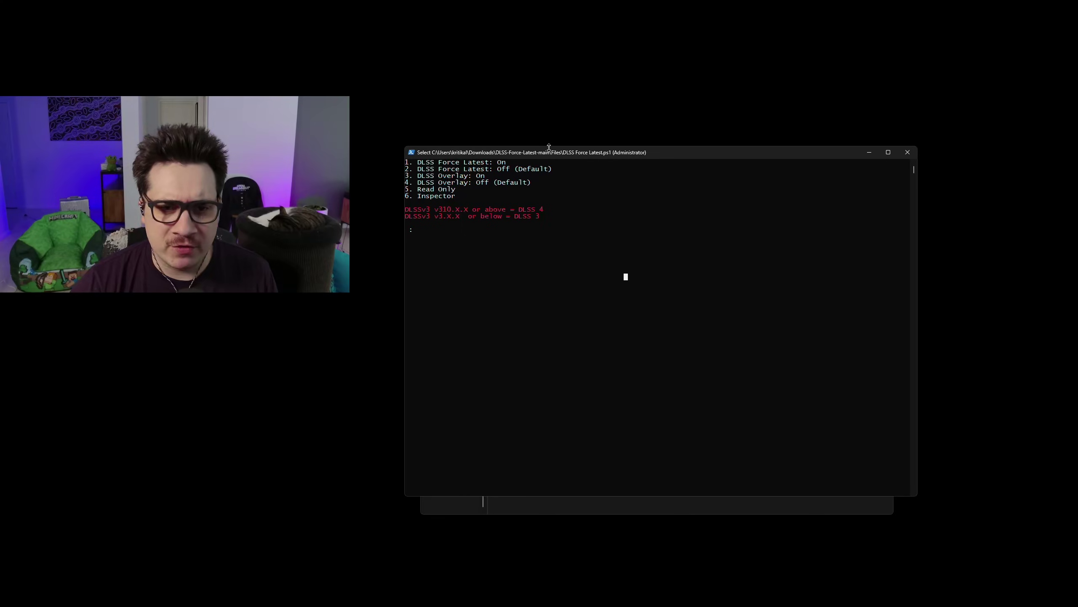
# Open NVIDIA Control Panel from the desktop menu, look over its settings, then close it.
pyautogui.moveTo(511, 151); pyautogui.dragTo(530, 167)
pyautogui.rightClick(353, 273)
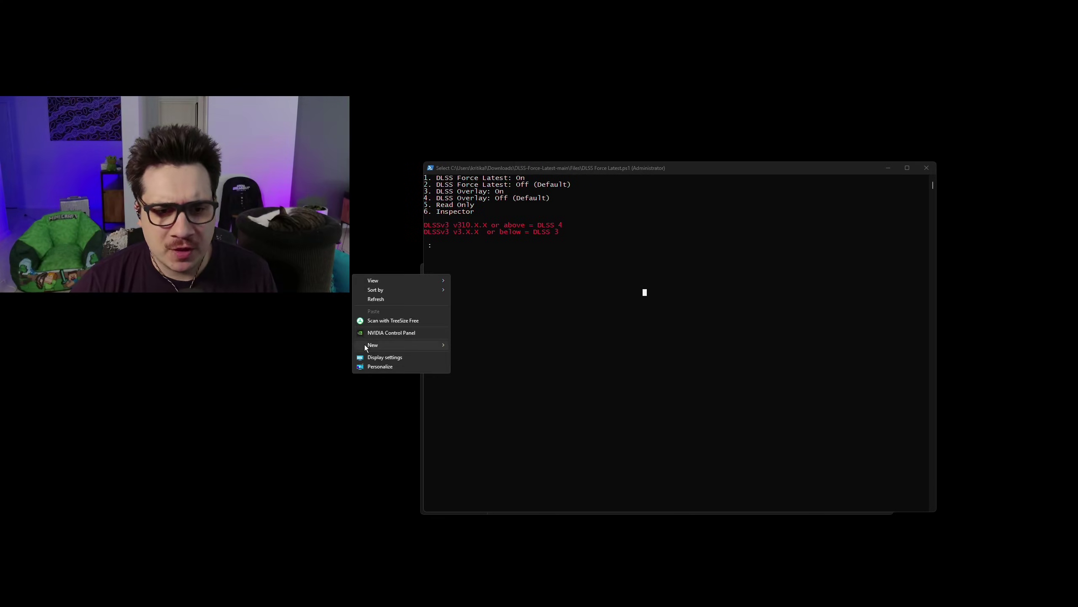
pyautogui.click(416, 333)
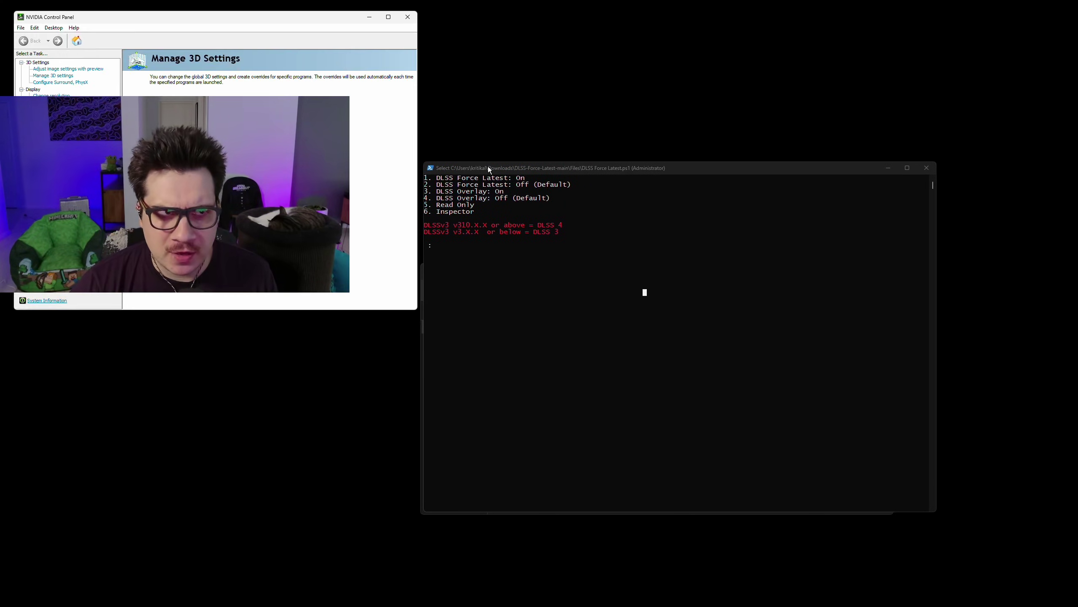
pyautogui.moveTo(221, 19); pyautogui.dragTo(659, 140)
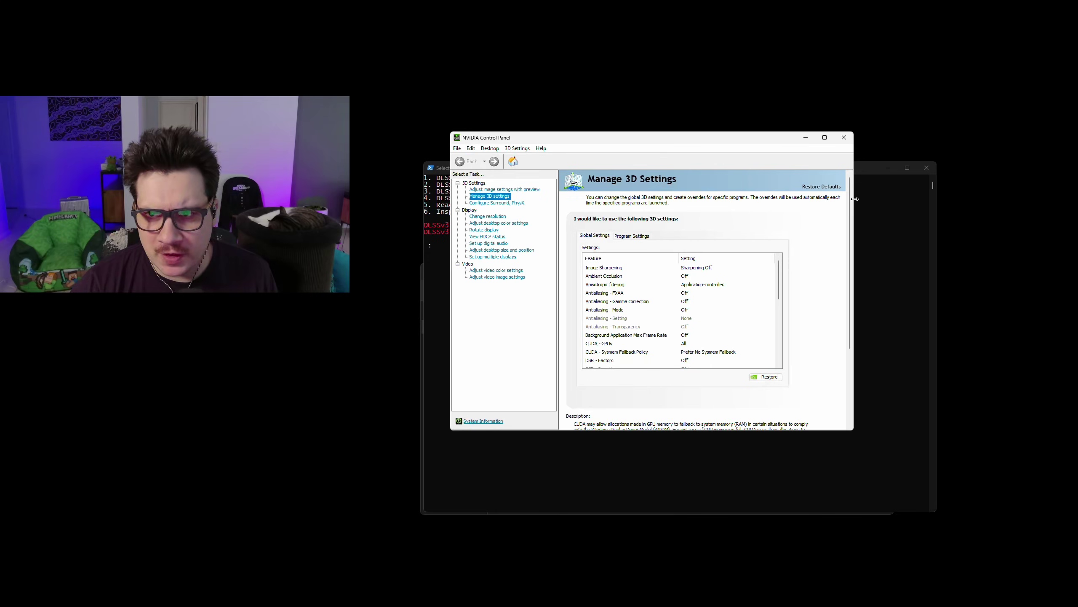
pyautogui.scroll(-5, 853, 251)
pyautogui.scroll(4, 801, 376)
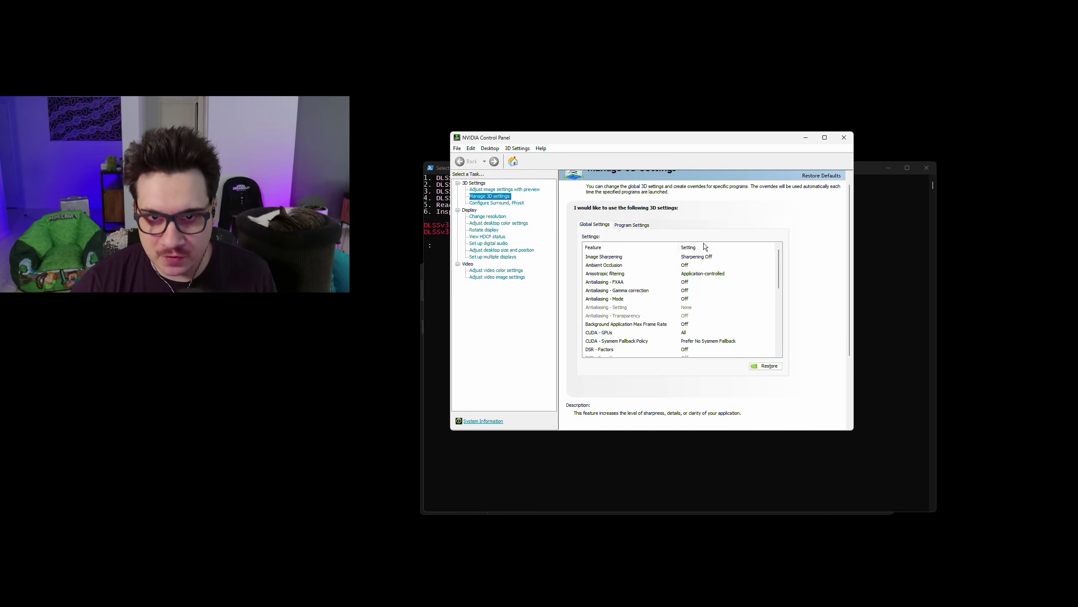
pyautogui.scroll(1, 703, 243)
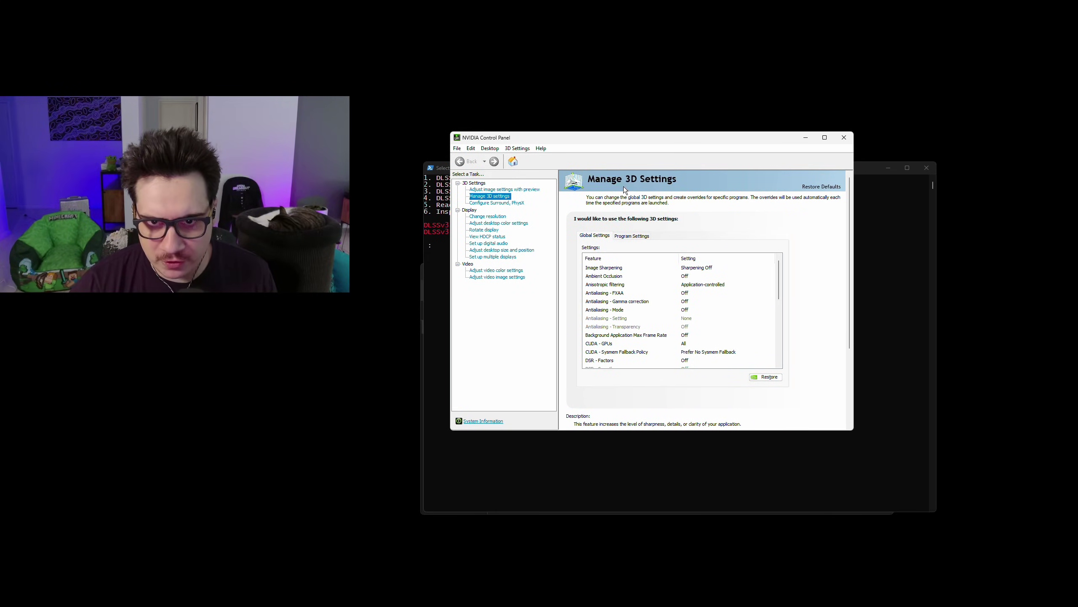
pyautogui.click(844, 137)
# In File Explorer, go to Optimisation > nvidiaProfileInspector and launch NVIDIA Profile Inspector.
pyautogui.hotkey('alt', 'Tab')
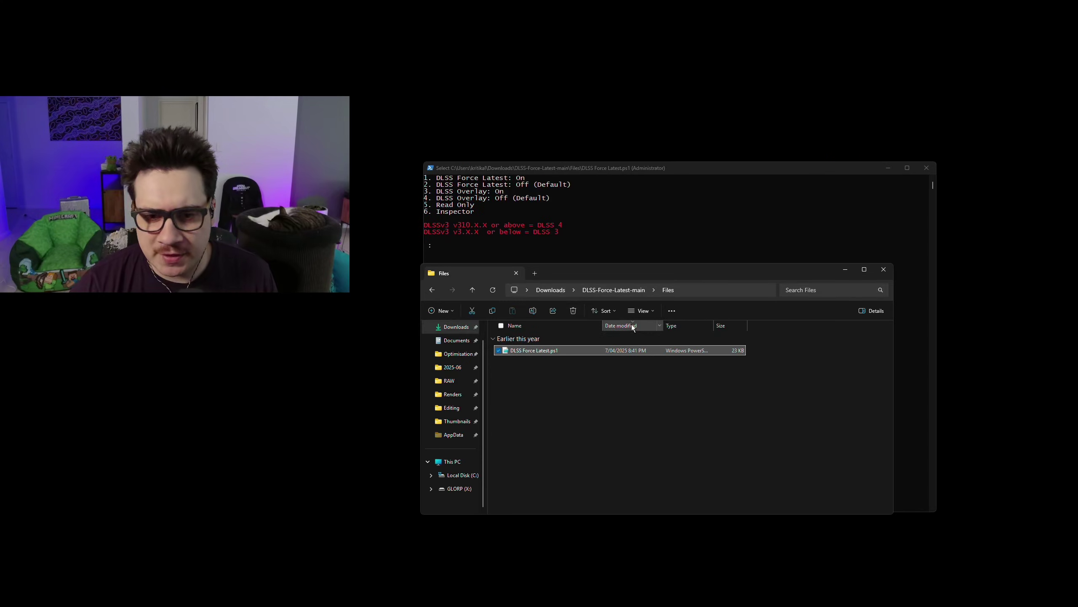
pyautogui.click(457, 353)
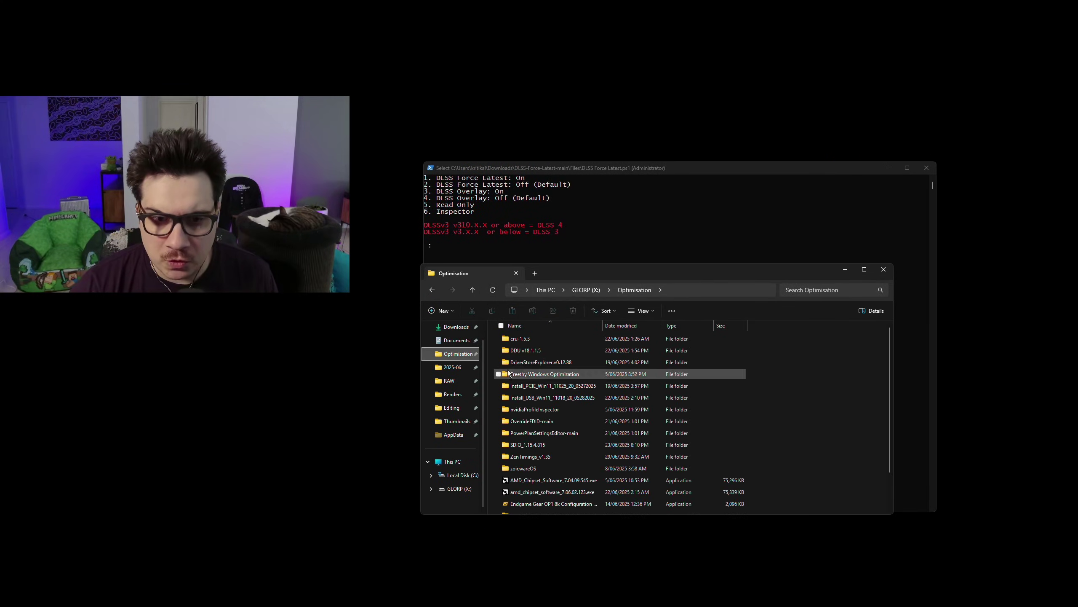
pyautogui.click(541, 376)
pyautogui.doubleClick(542, 376)
pyautogui.click(432, 290)
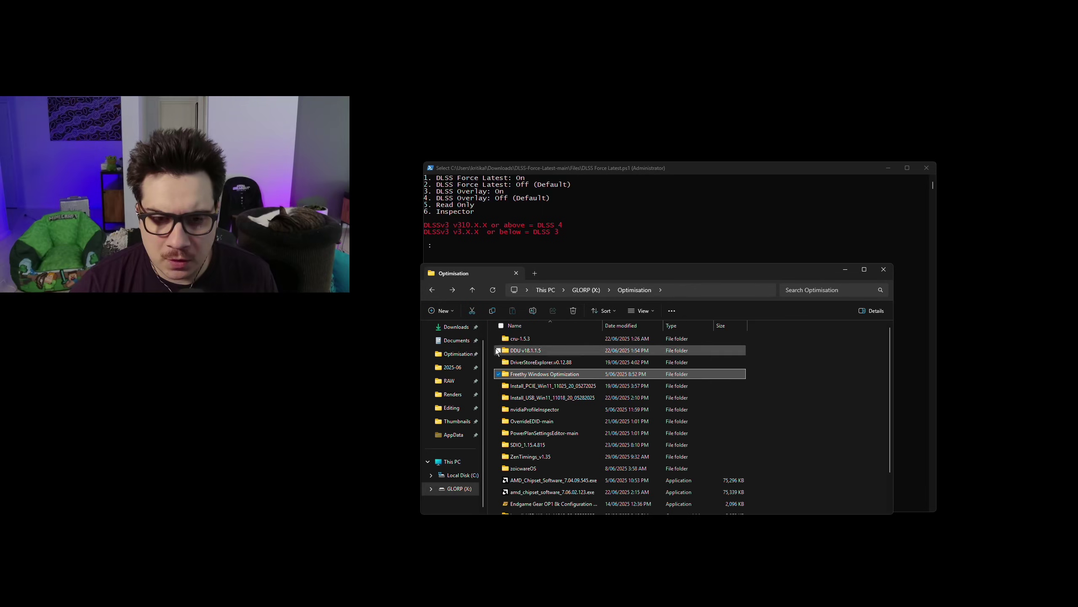
pyautogui.click(544, 409)
pyautogui.doubleClick(545, 410)
pyautogui.doubleClick(530, 339)
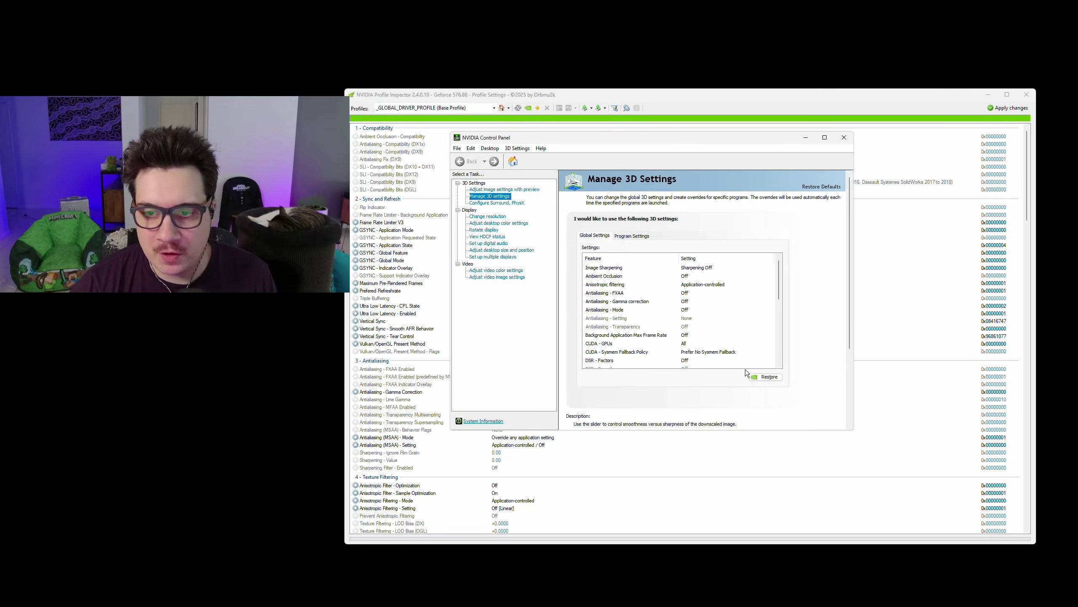
# Restore the global 3D settings to defaults, confirm, and check the result in Profile Inspector.
pyautogui.click(768, 377)
pyautogui.press('Return')
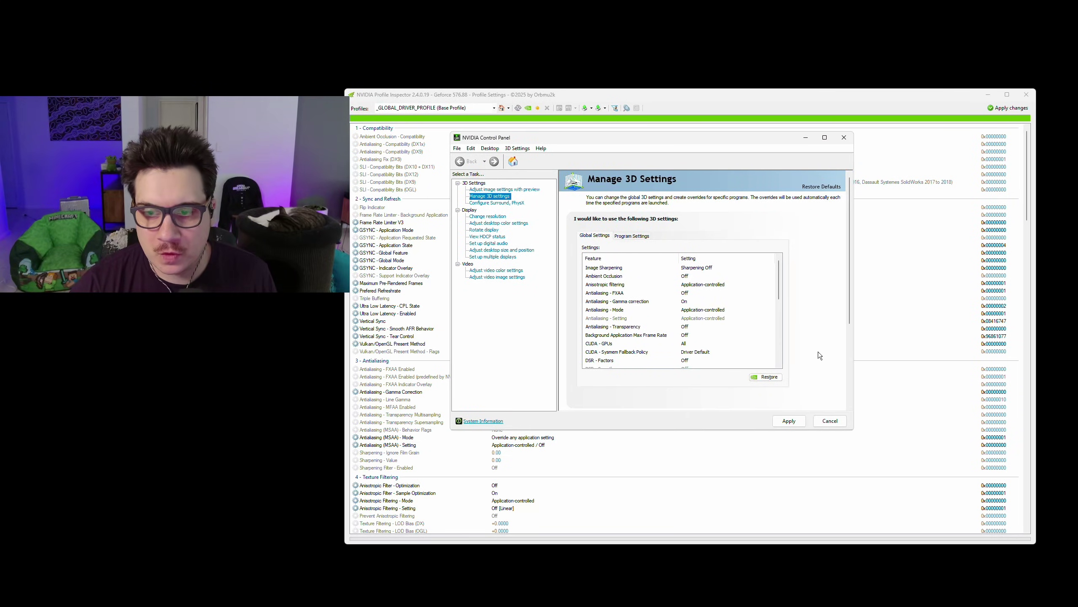
pyautogui.click(844, 138)
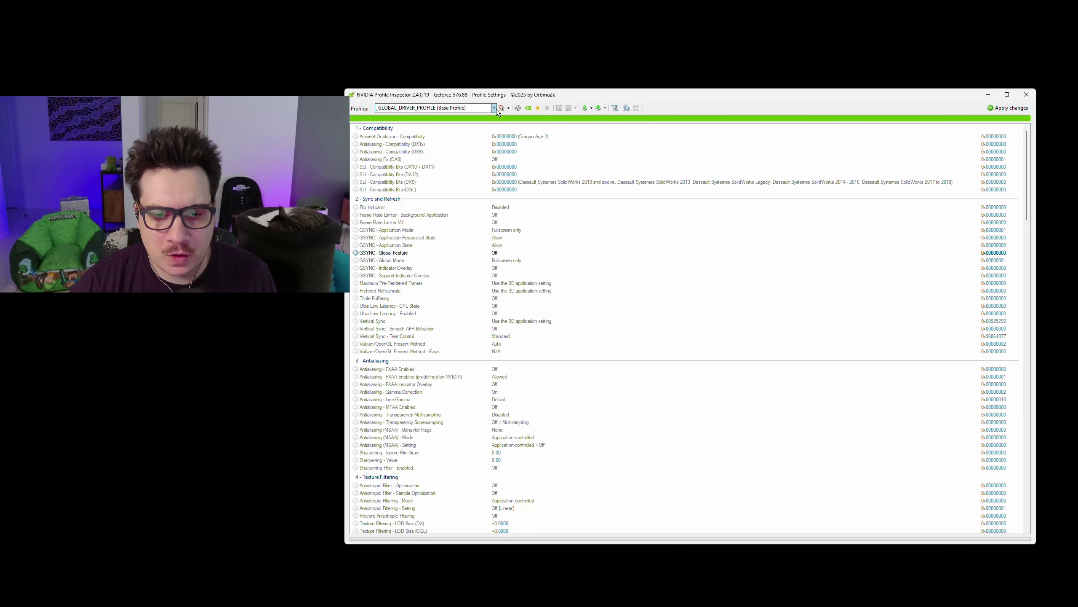
pyautogui.scroll(-5, 532, 263)
pyautogui.scroll(5, 533, 269)
pyautogui.moveTo(556, 90); pyautogui.dragTo(557, 88)
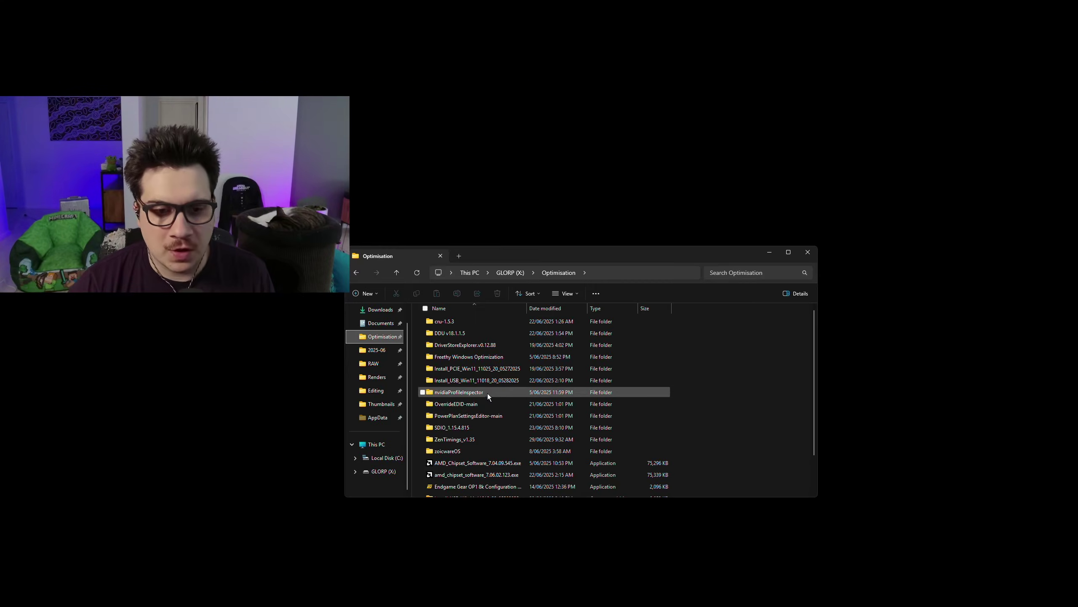
# Relaunch nvidiaProfileInspector.exe to check the reset profile, close it, and go to GLORP (X:).
pyautogui.doubleClick(486, 394)
pyautogui.doubleClick(500, 323)
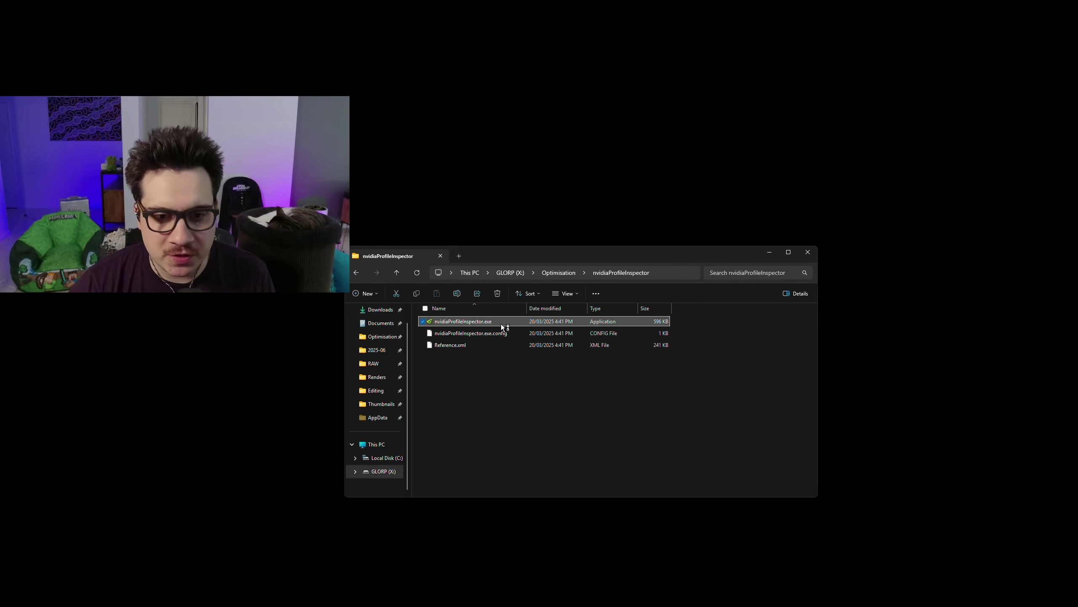
pyautogui.moveTo(764, 92); pyautogui.dragTo(643, 91)
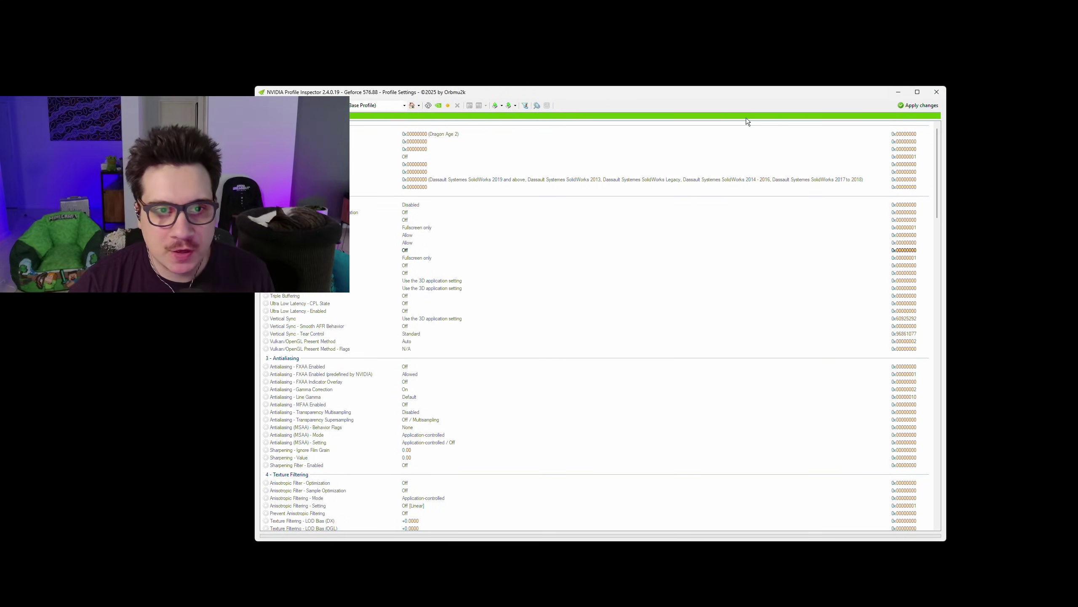
pyautogui.moveTo(477, 91); pyautogui.dragTo(533, 91)
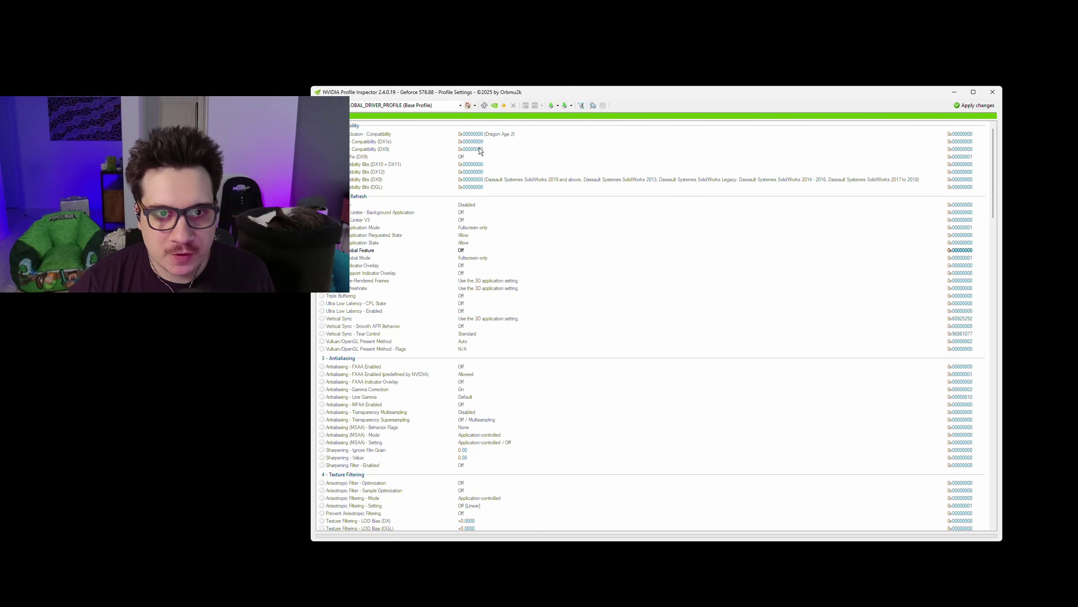
pyautogui.click(992, 92)
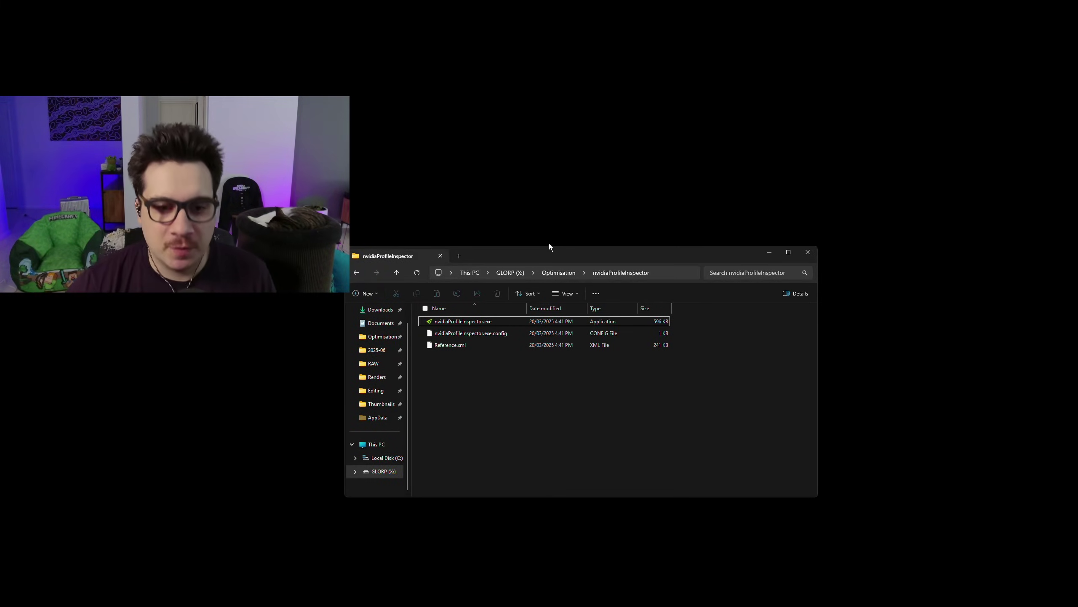
pyautogui.moveTo(542, 258); pyautogui.dragTo(540, 258)
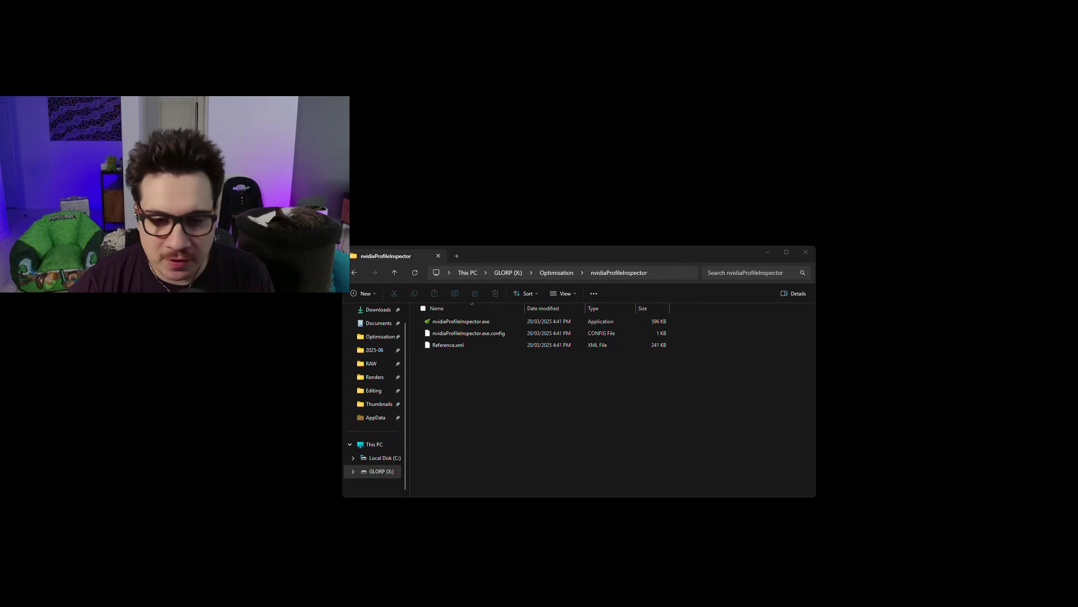
pyautogui.click(506, 249)
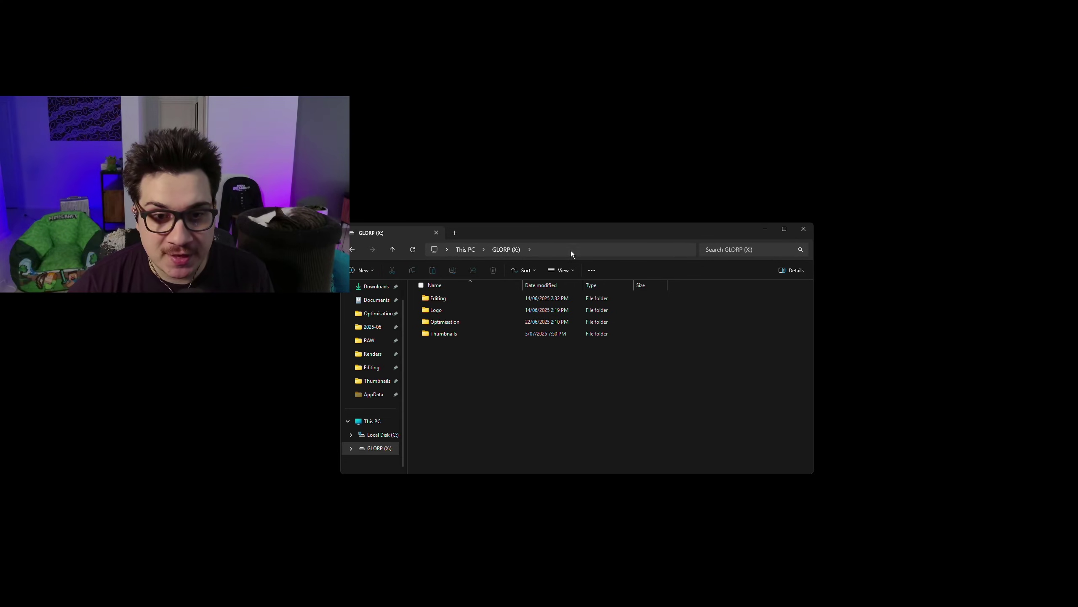